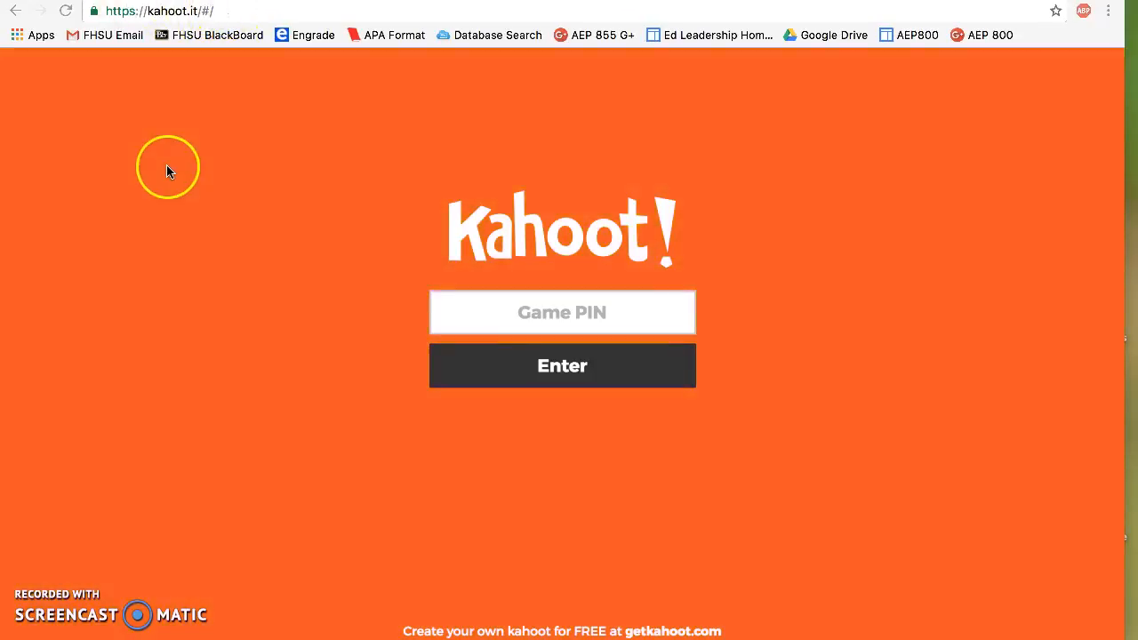
- Go from the Kahoot game PIN page to getkahoot.com and open the free account sign-up form
{"action": "left_click", "coordinate": [353, 247]}
{"action": "left_click", "coordinate": [572, 193]}
{"action": "left_click", "coordinate": [278, 334]}
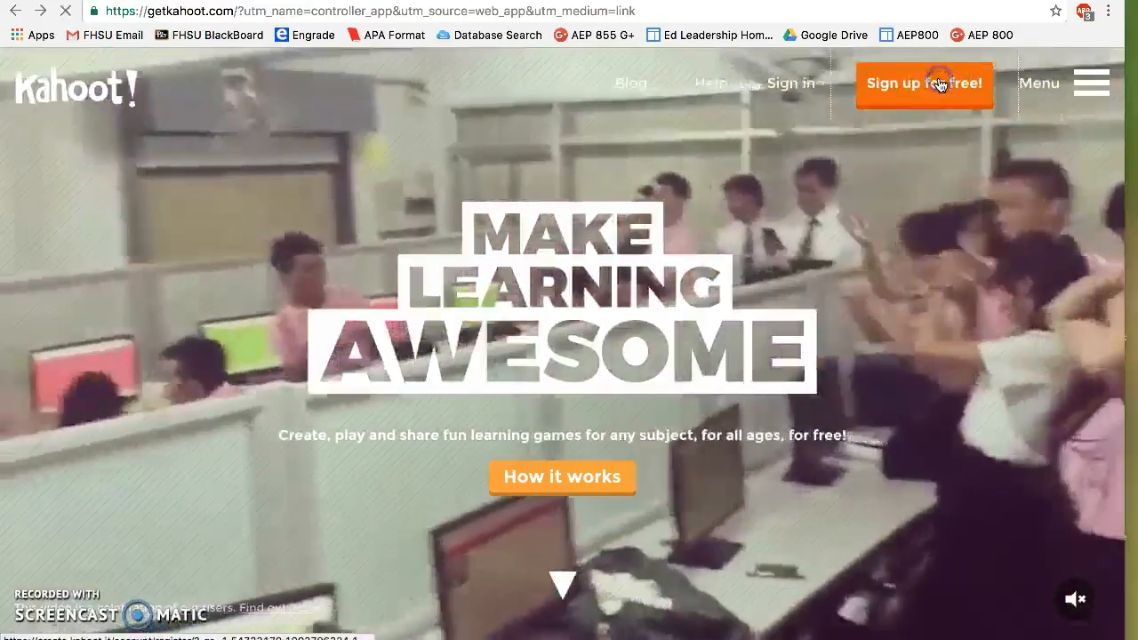
{"action": "left_click", "coordinate": [942, 83]}
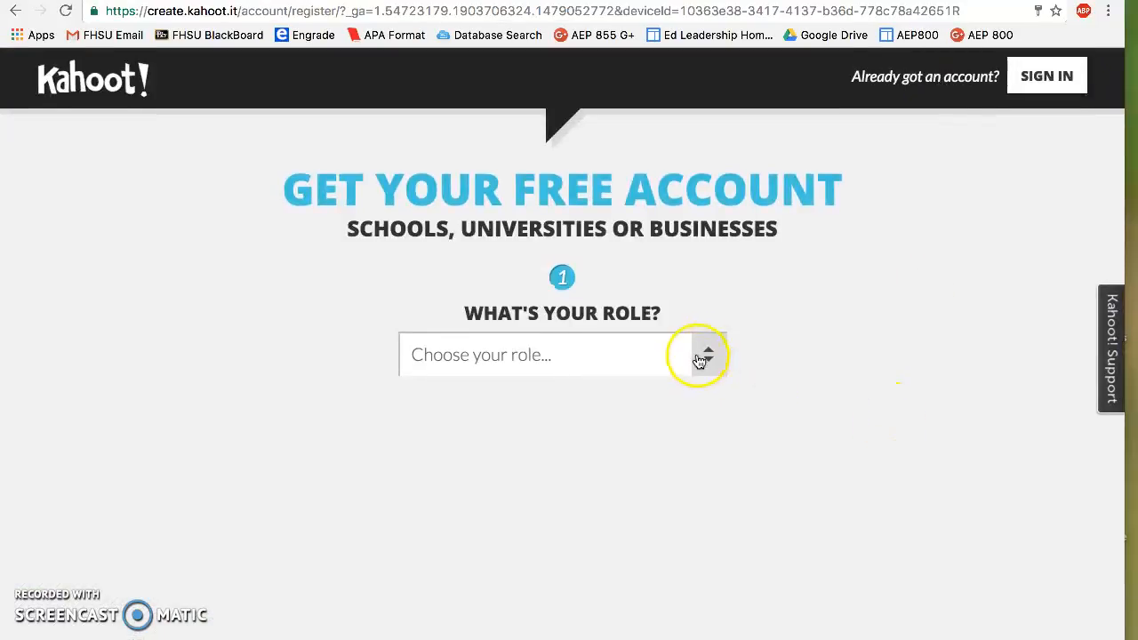
- Choose "I'm a teacher" as the role in the sign-up form and review the role options and account detail fields
{"action": "left_click", "coordinate": [700, 354]}
{"action": "left_click", "coordinate": [564, 380]}
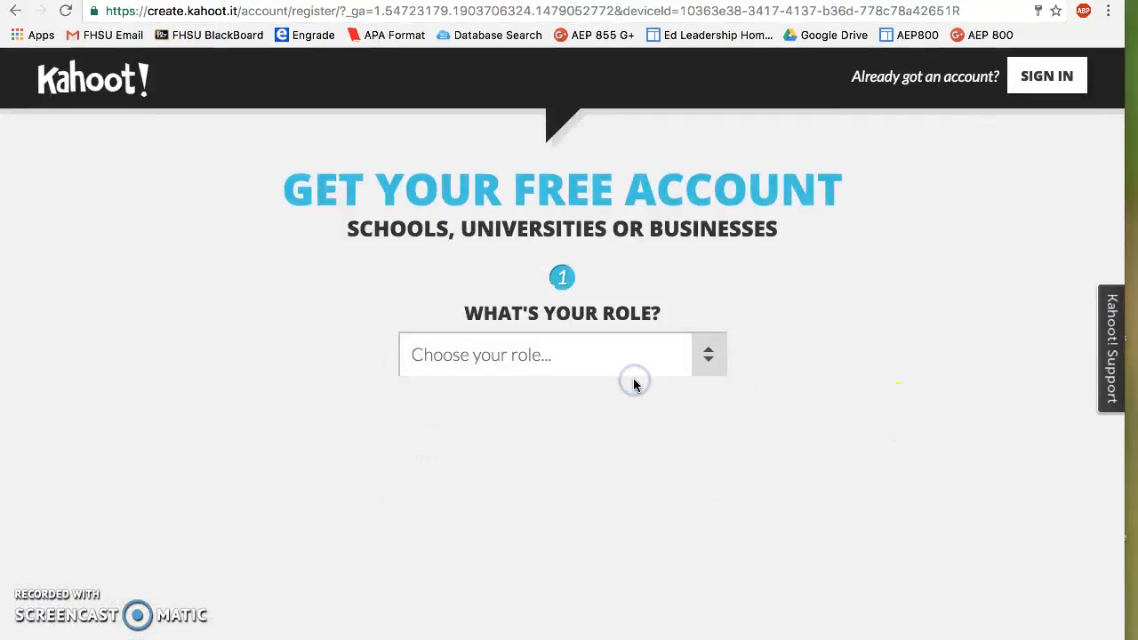
{"action": "scroll", "coordinate": [833, 416], "scroll_direction": "down", "scroll_amount": 4}
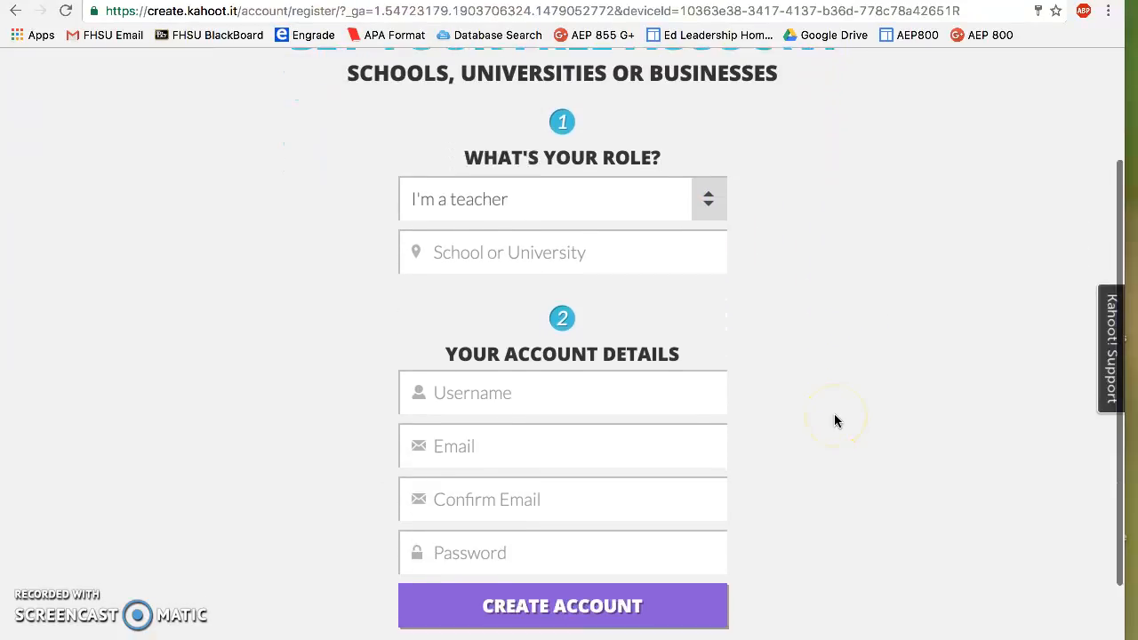
{"action": "left_click", "coordinate": [708, 129]}
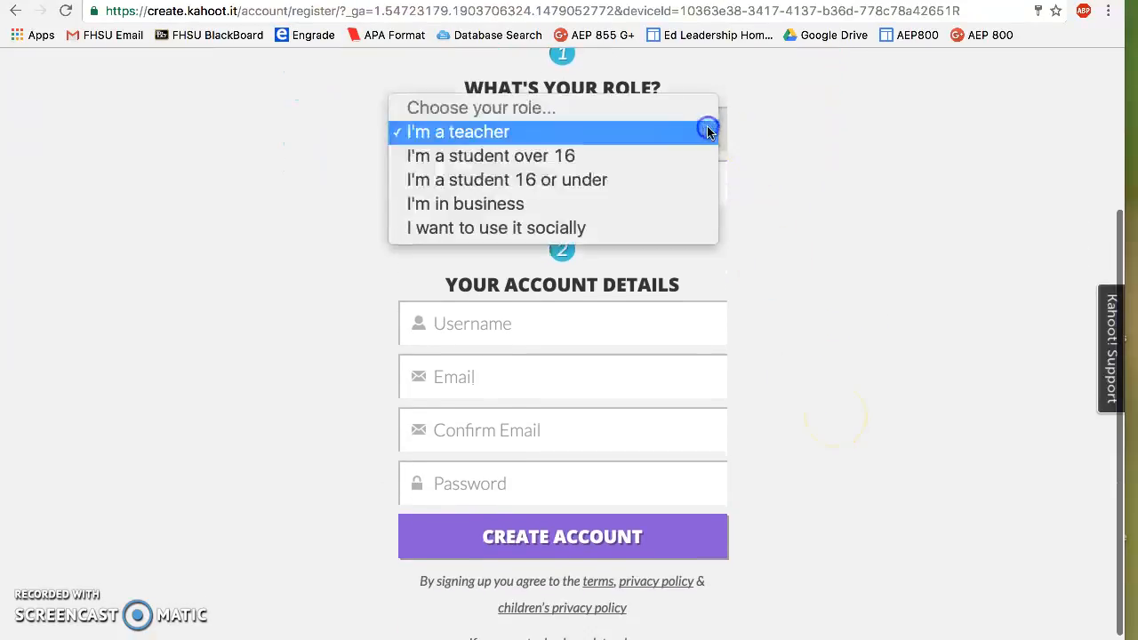
{"action": "left_click", "coordinate": [838, 192]}
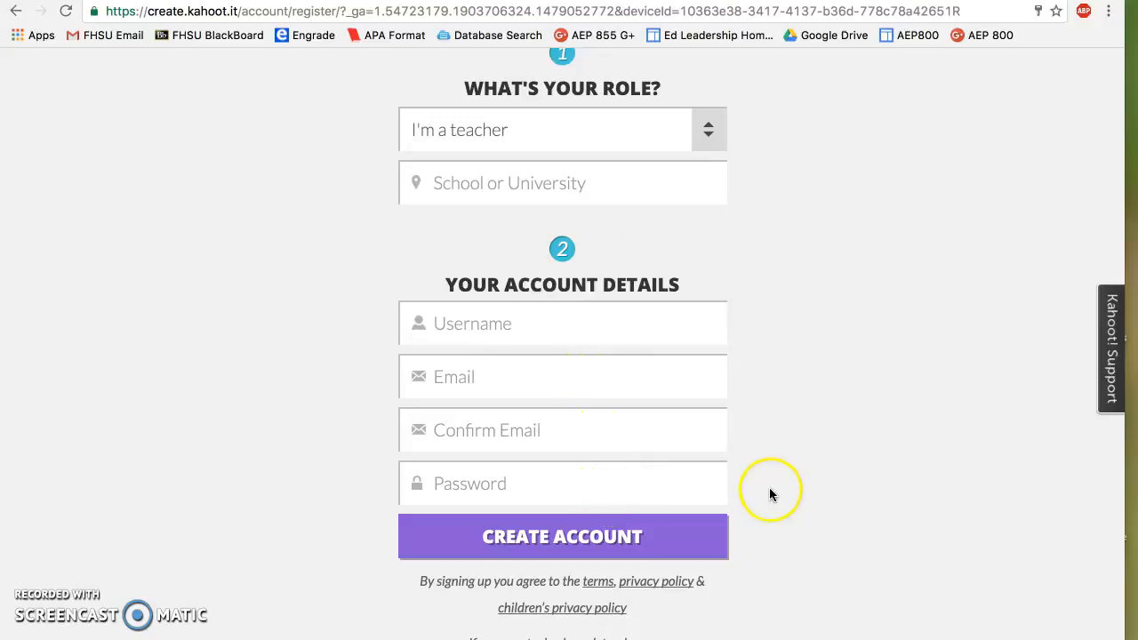
{"action": "scroll", "coordinate": [768, 487], "scroll_direction": "up", "scroll_amount": 2}
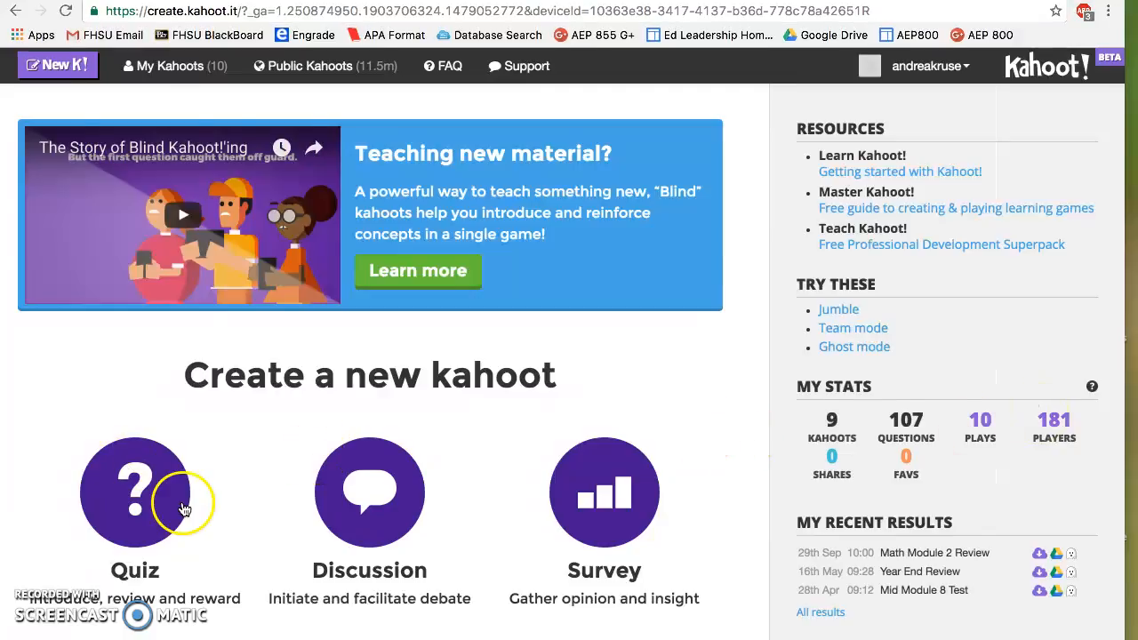
- Start a new quiz kahoot and title it "Math Problems"
{"action": "scroll", "coordinate": [186, 502], "scroll_direction": "down", "scroll_amount": 2}
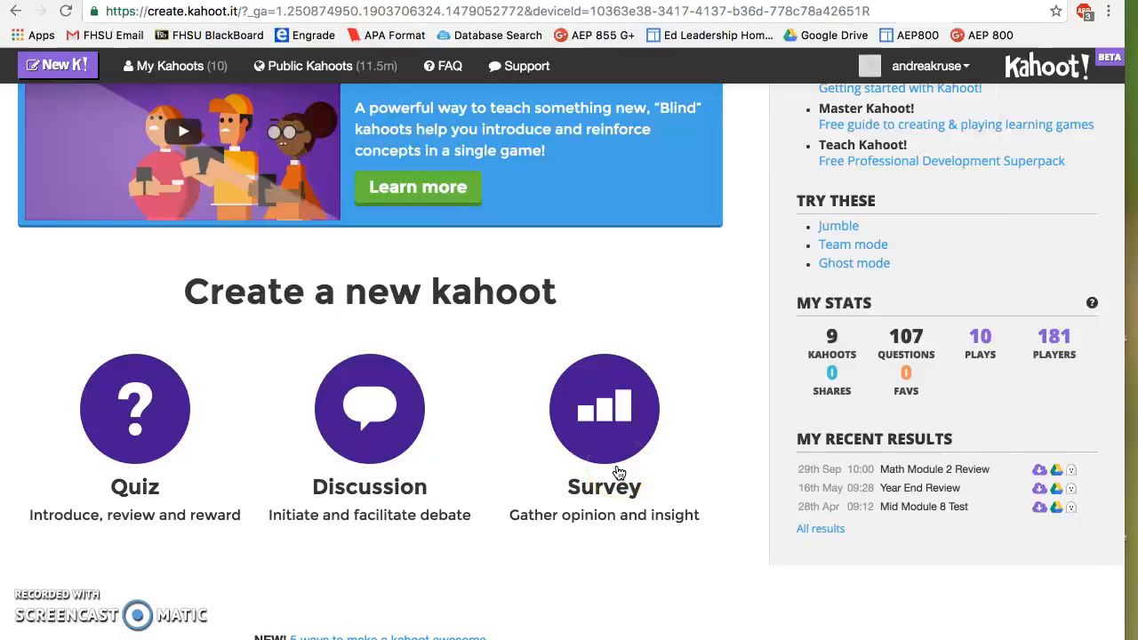
{"action": "left_click", "coordinate": [153, 454]}
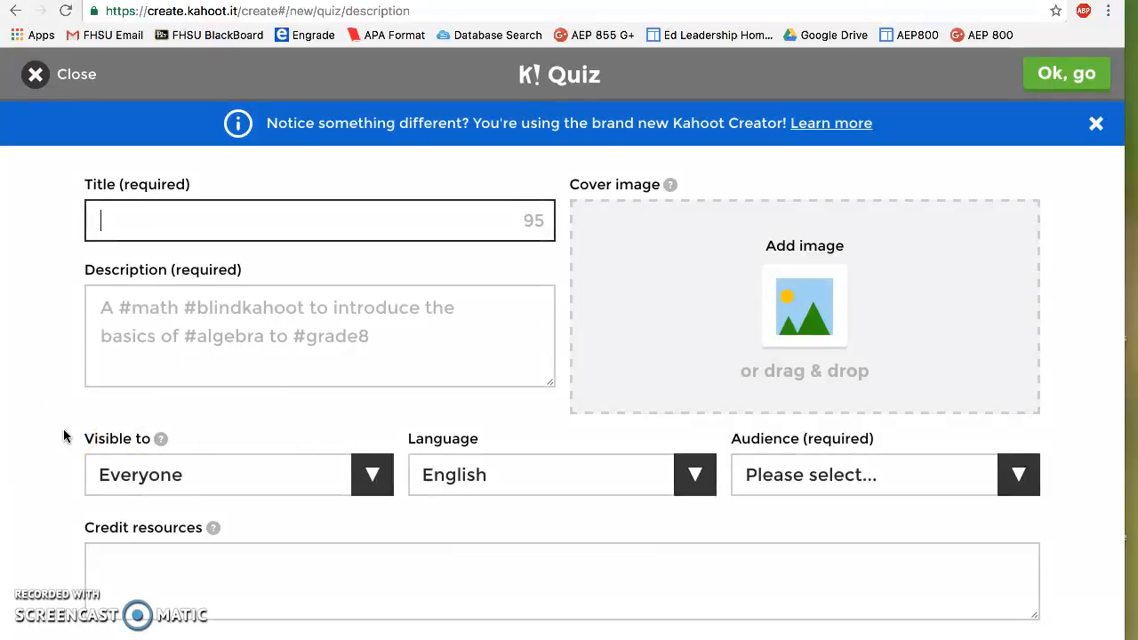
{"action": "scroll", "coordinate": [63, 435], "scroll_direction": "down", "scroll_amount": 1}
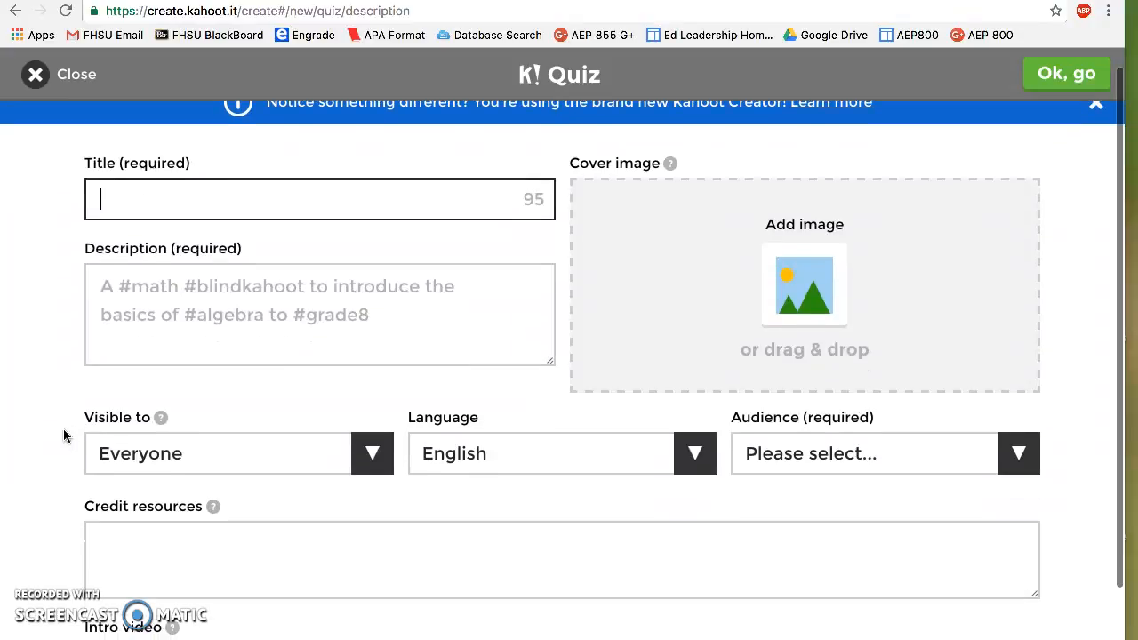
{"action": "type", "text": "Math "}
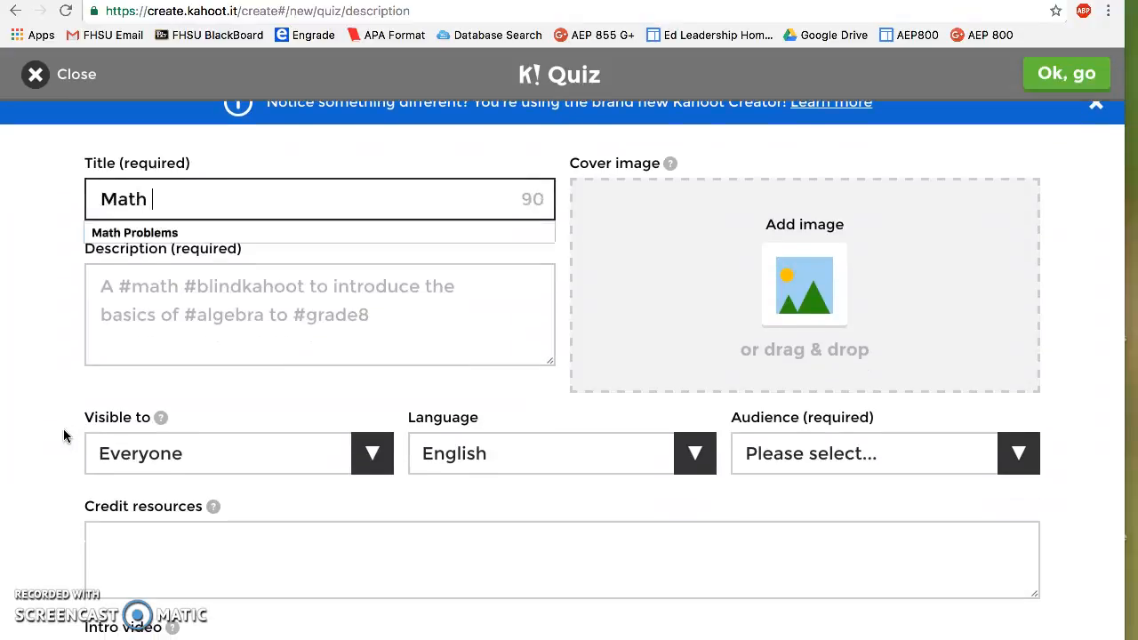
{"action": "type", "text": "Problems"}
{"action": "left_click", "coordinate": [30, 335]}
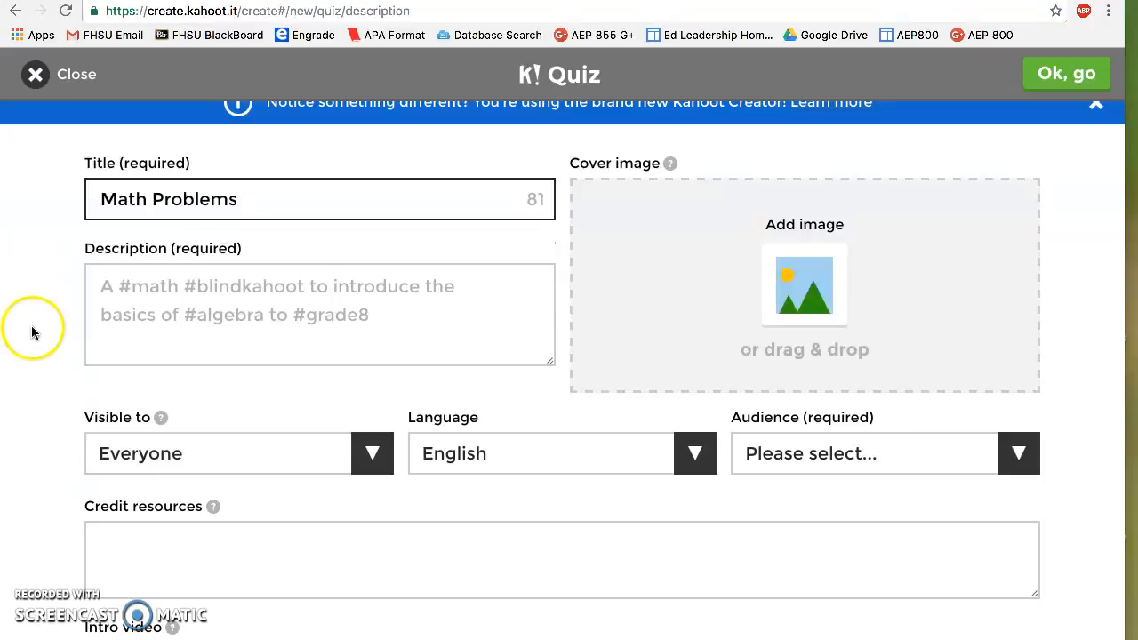
- Enter the quiz description "This is a review over multiplication, long division, factors, and multiples."
{"action": "scroll", "coordinate": [31, 336], "scroll_direction": "down", "scroll_amount": 3}
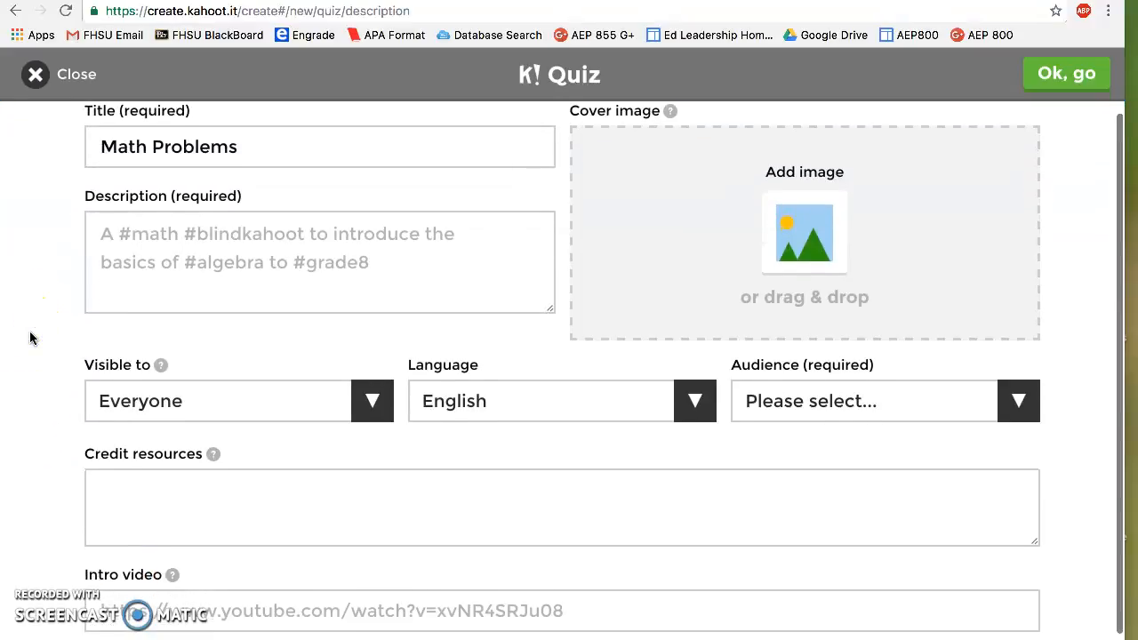
{"action": "left_click", "coordinate": [218, 225]}
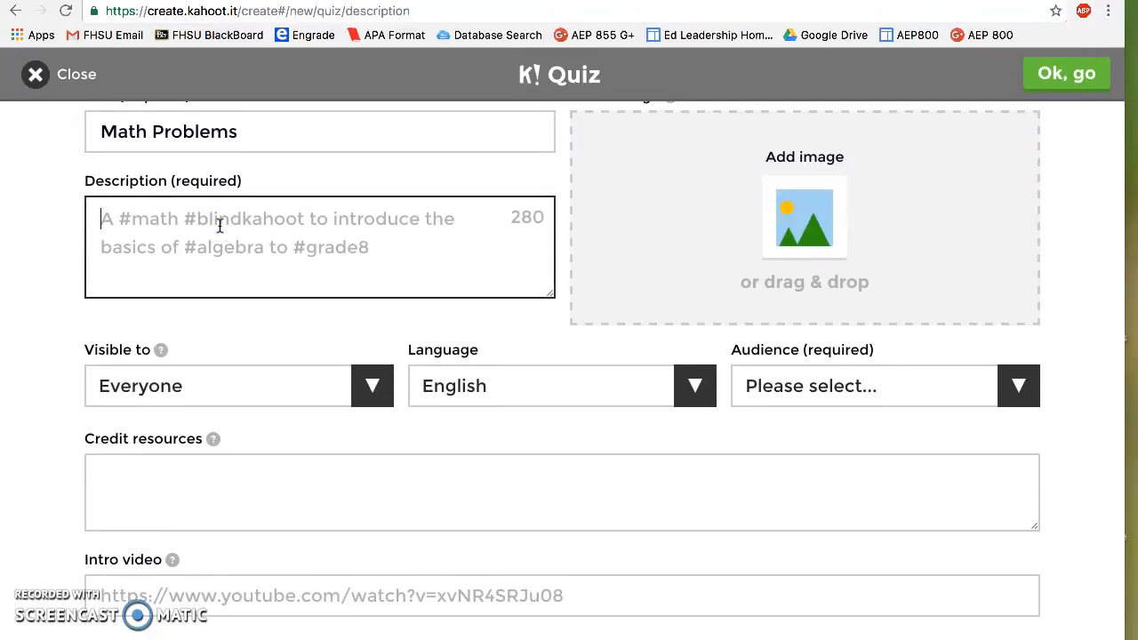
{"action": "type", "text": "This is a review o"}
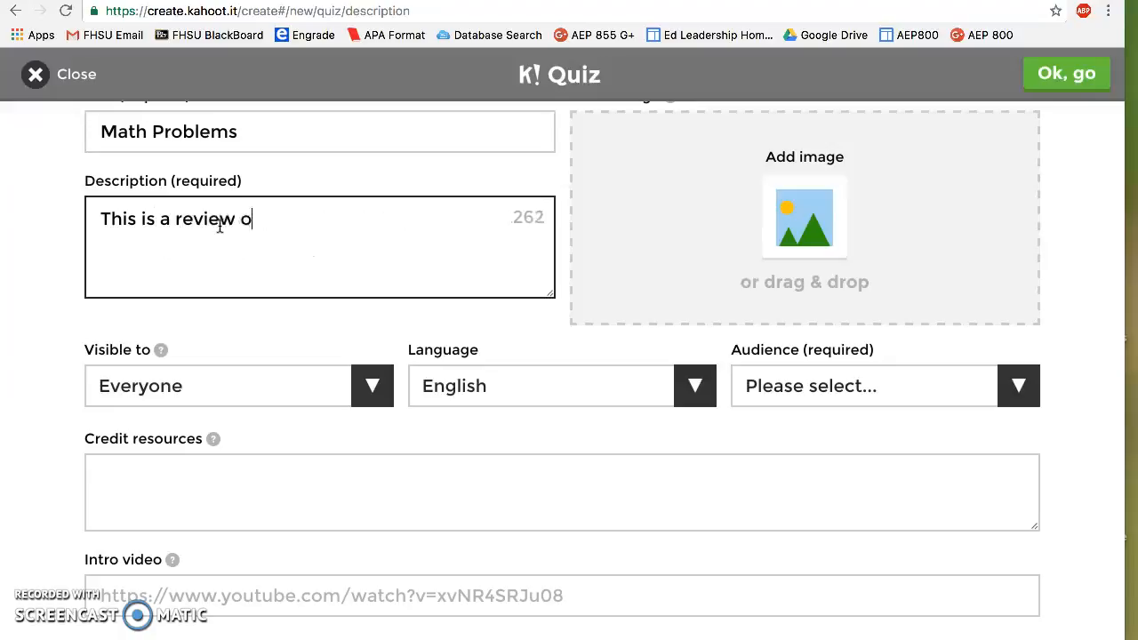
{"action": "type", "text": "ver multiplication"}
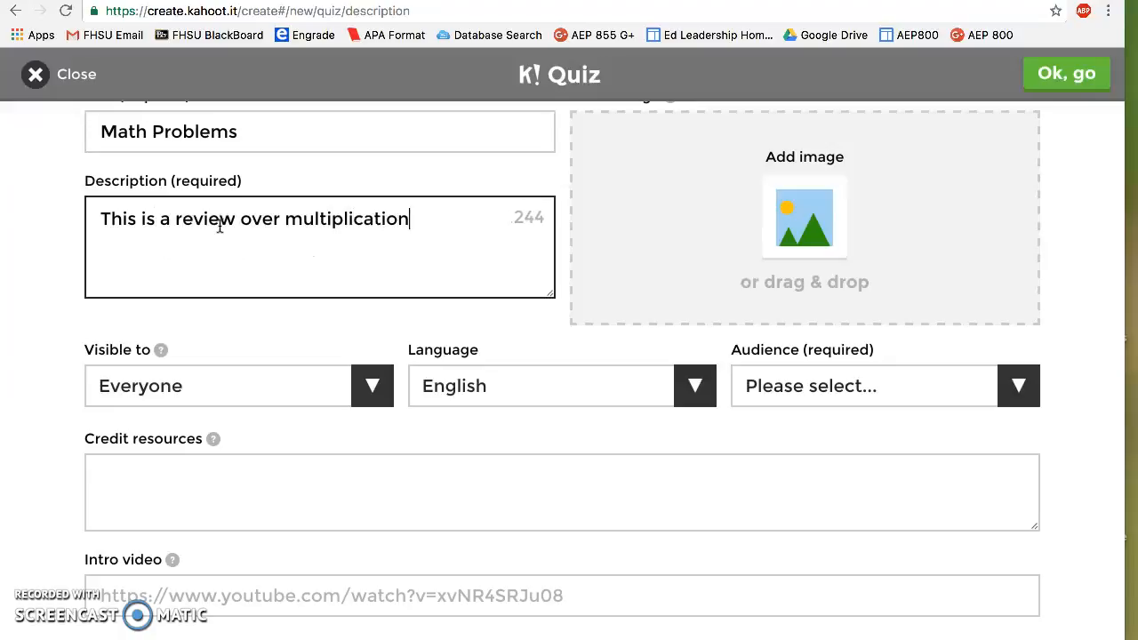
{"action": "type", "text": ", long division,"}
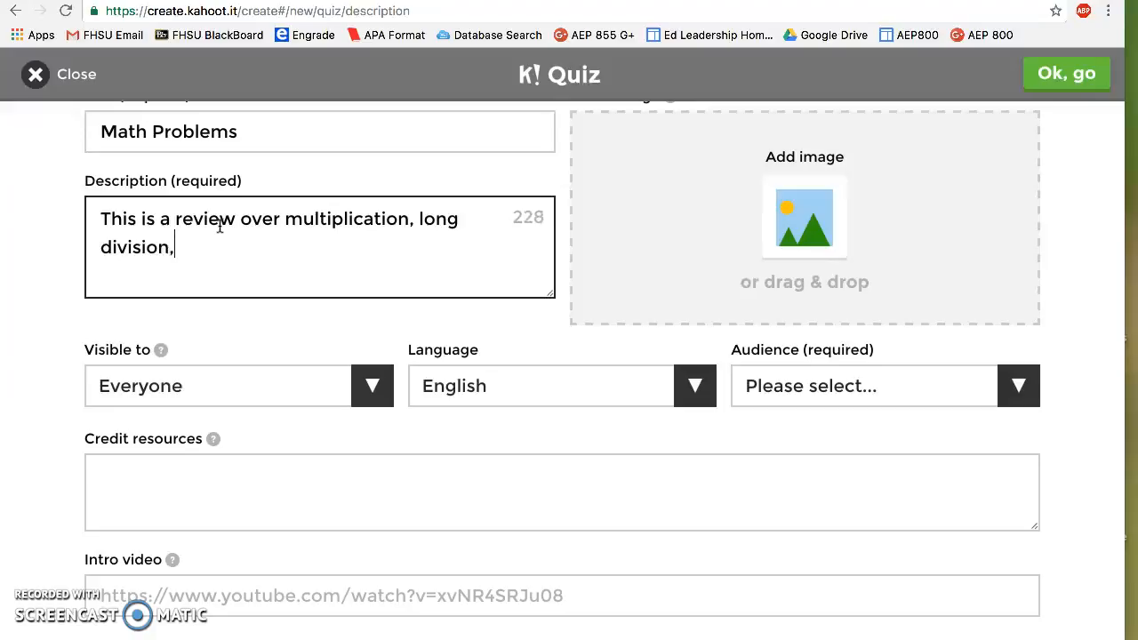
{"action": "type", "text": " factor"}
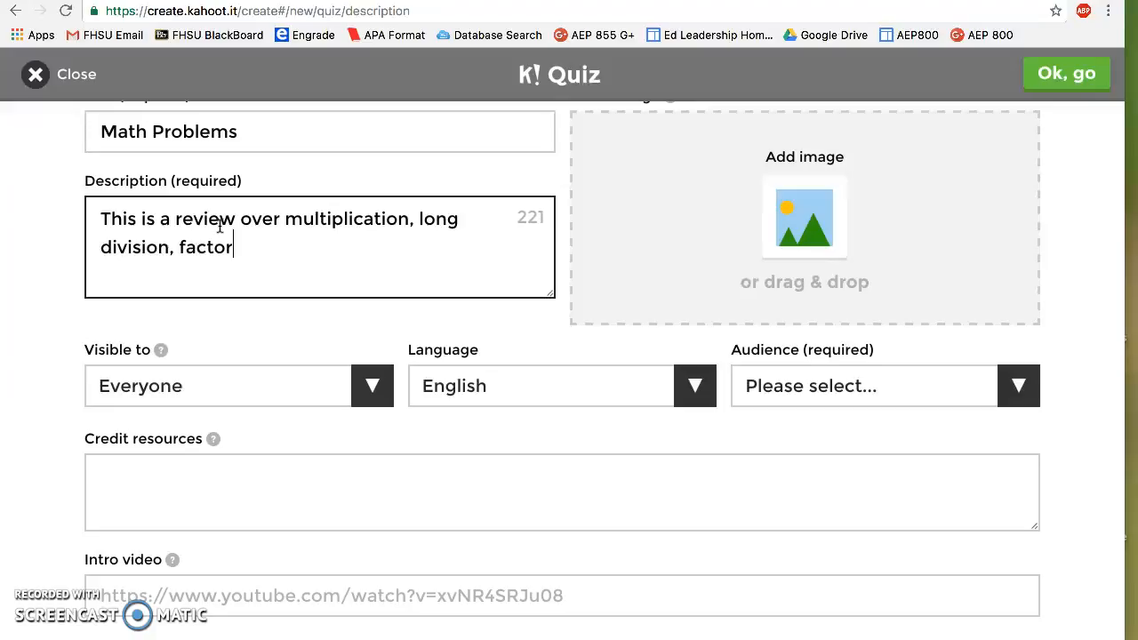
{"action": "type", "text": "s, and muli"}
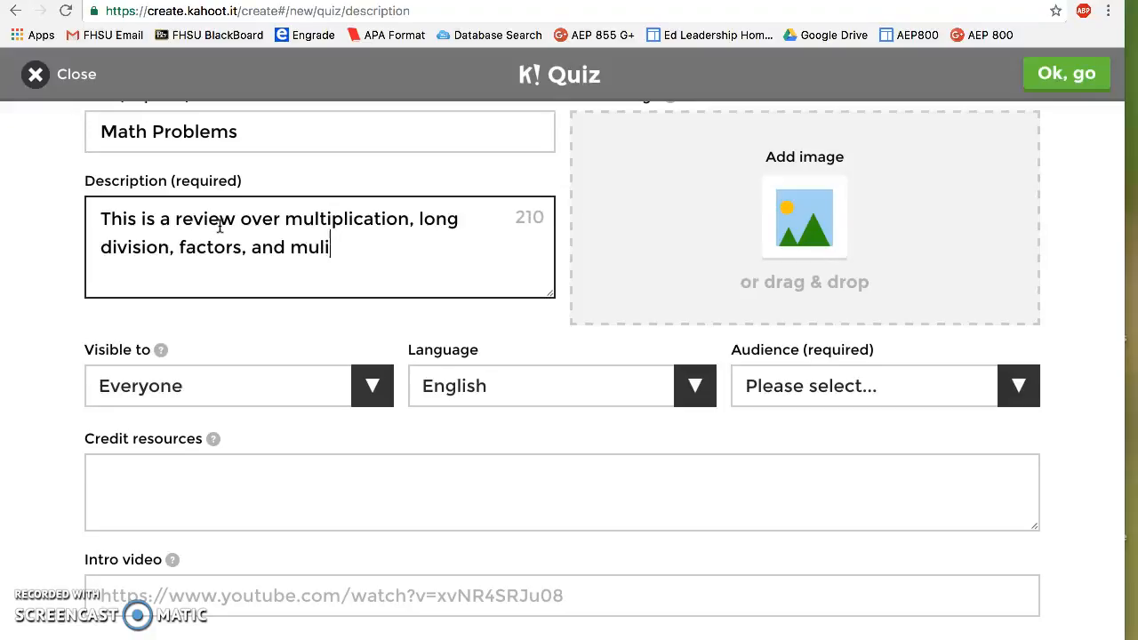
{"action": "key", "text": "BackSpace"}
{"action": "type", "text": "tiples."}
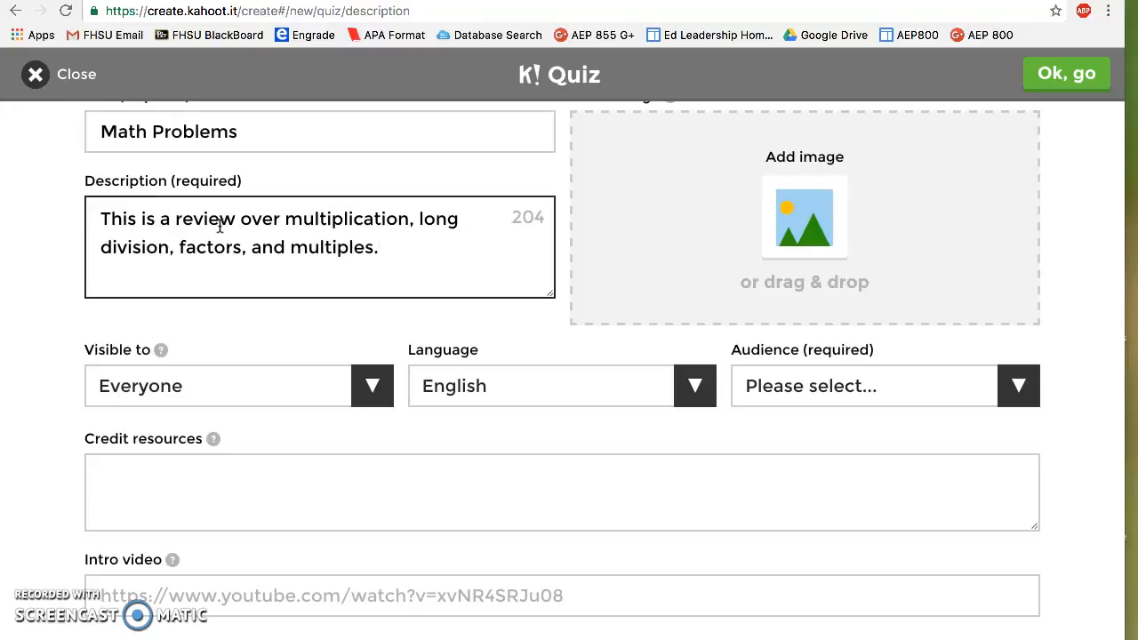
- Set the quiz audience to School, accept the quiz details and add the first question
{"action": "scroll", "coordinate": [67, 391], "scroll_direction": "down", "scroll_amount": 1}
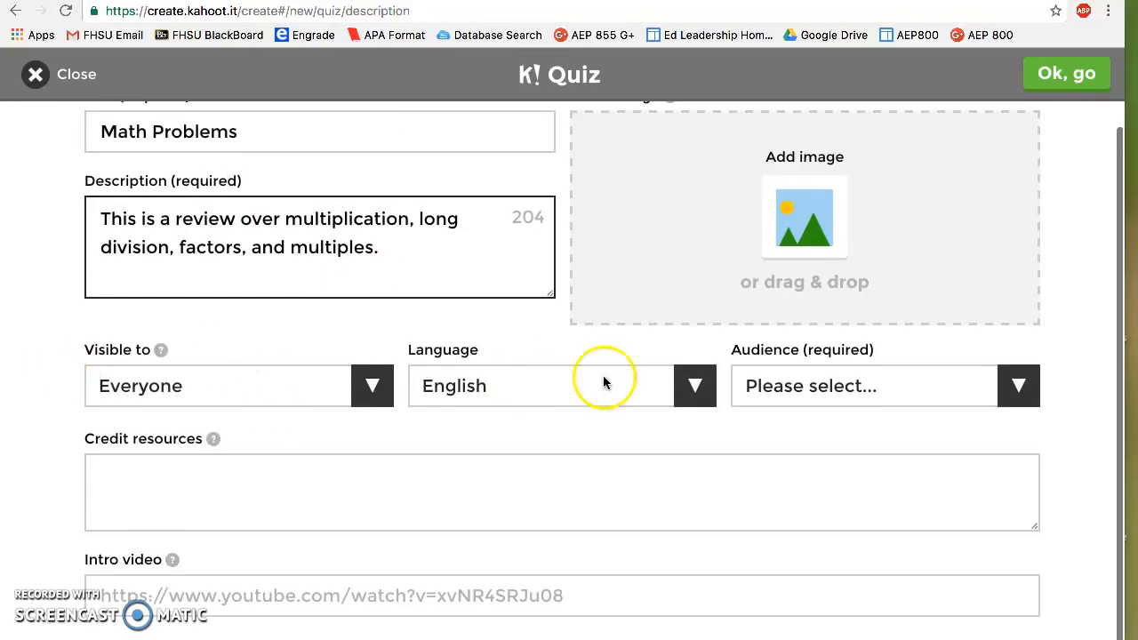
{"action": "left_click", "coordinate": [866, 402]}
{"action": "left_click", "coordinate": [839, 421]}
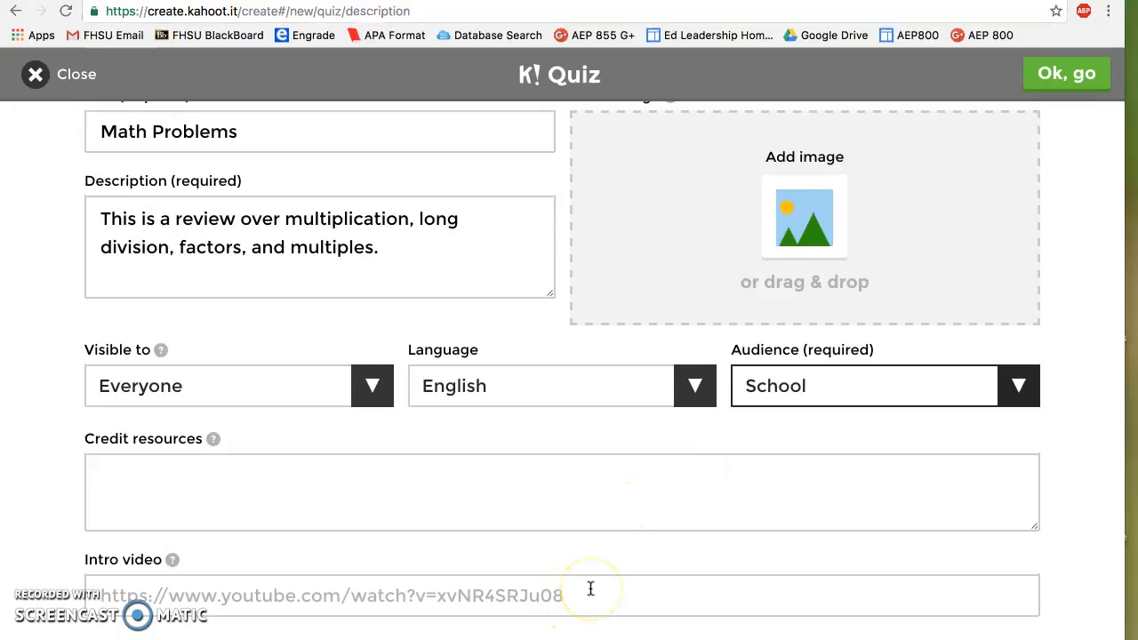
{"action": "scroll", "coordinate": [632, 516], "scroll_direction": "up", "scroll_amount": 1}
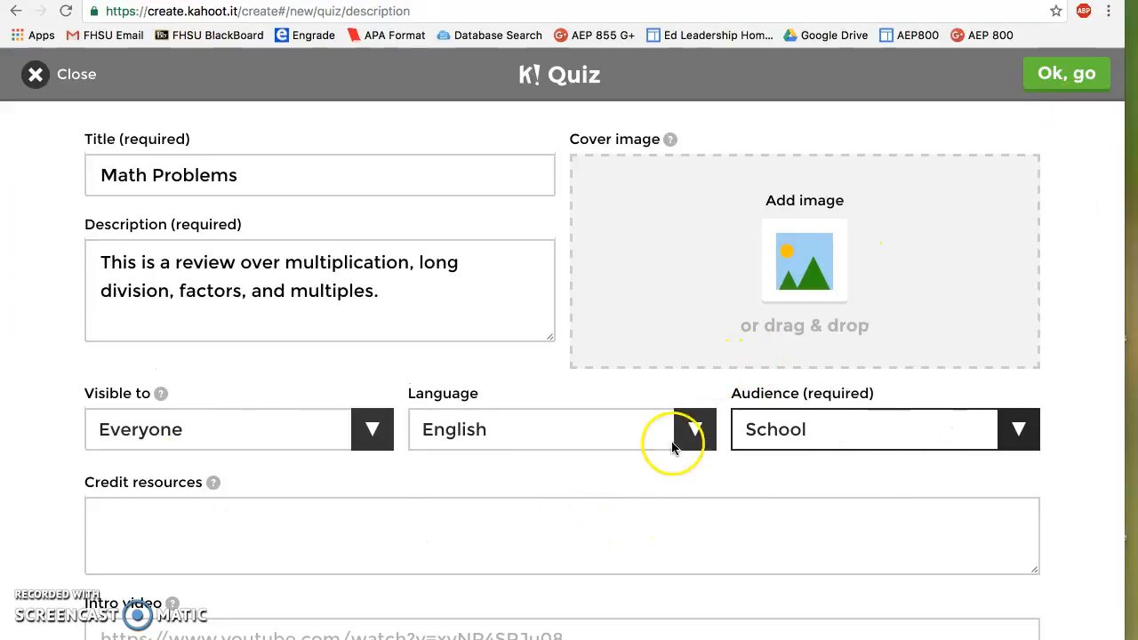
{"action": "left_click", "coordinate": [1083, 77]}
{"action": "left_click", "coordinate": [585, 409]}
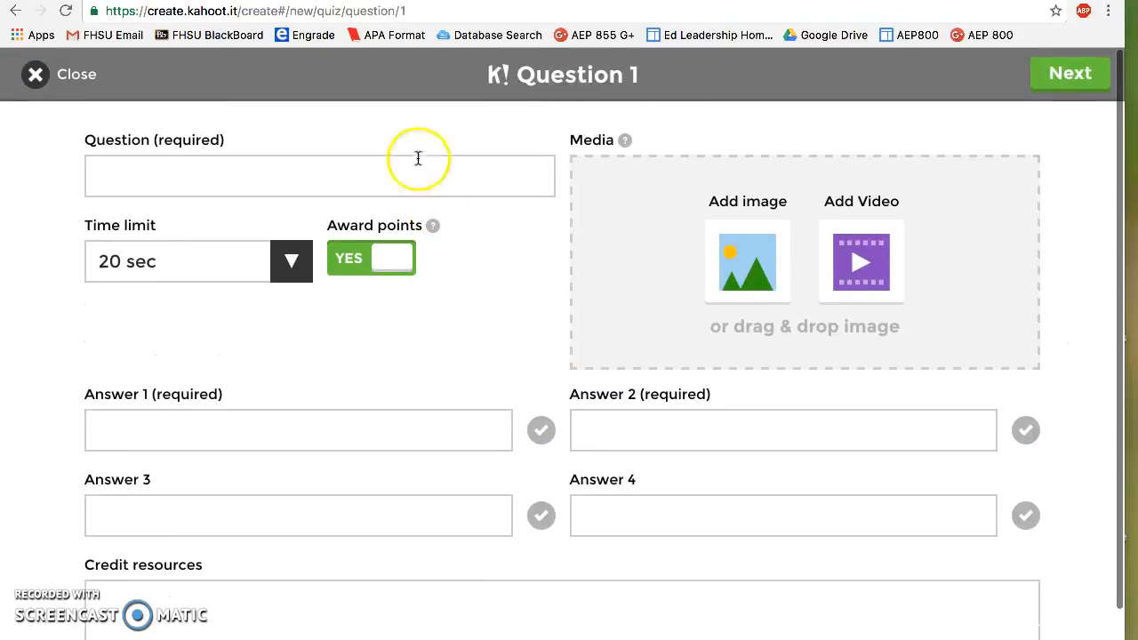
- Enter "What is 3x5?" as the text of Question 1 and view its time limit options
{"action": "left_click", "coordinate": [429, 177]}
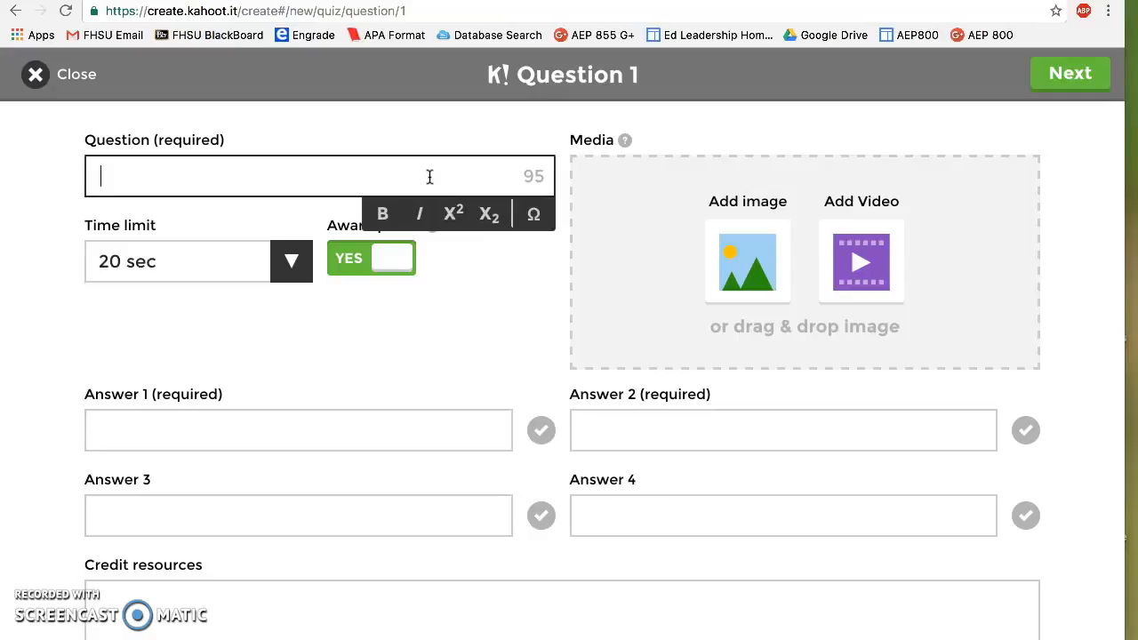
{"action": "type", "text": "What is 3x5?"}
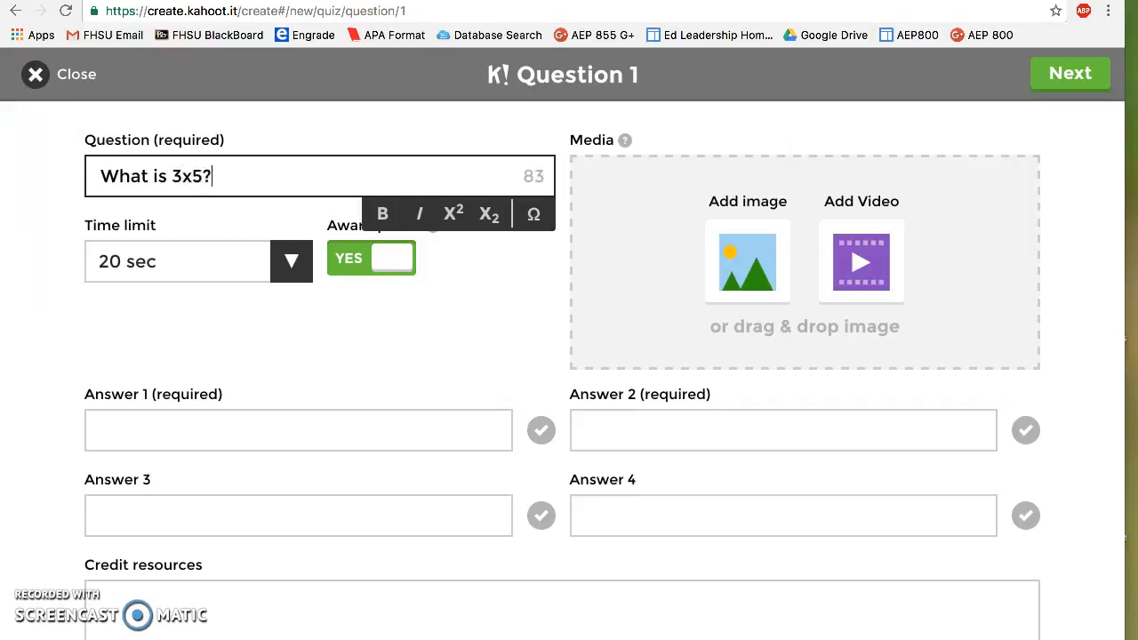
{"action": "scroll", "coordinate": [183, 490], "scroll_direction": "down", "scroll_amount": 1}
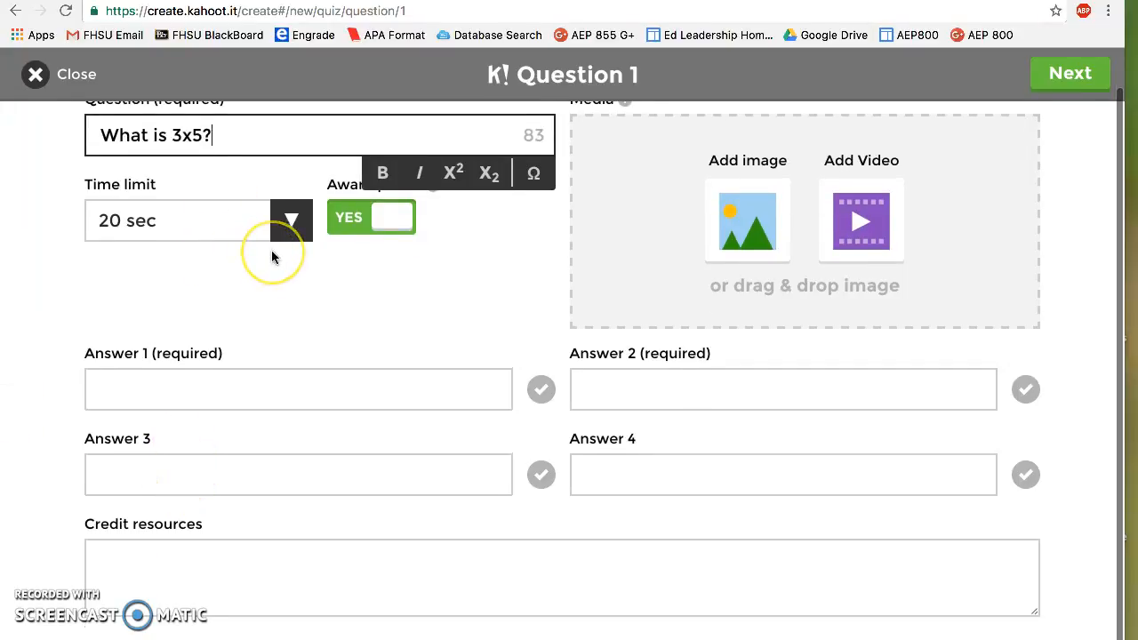
{"action": "left_click", "coordinate": [286, 222]}
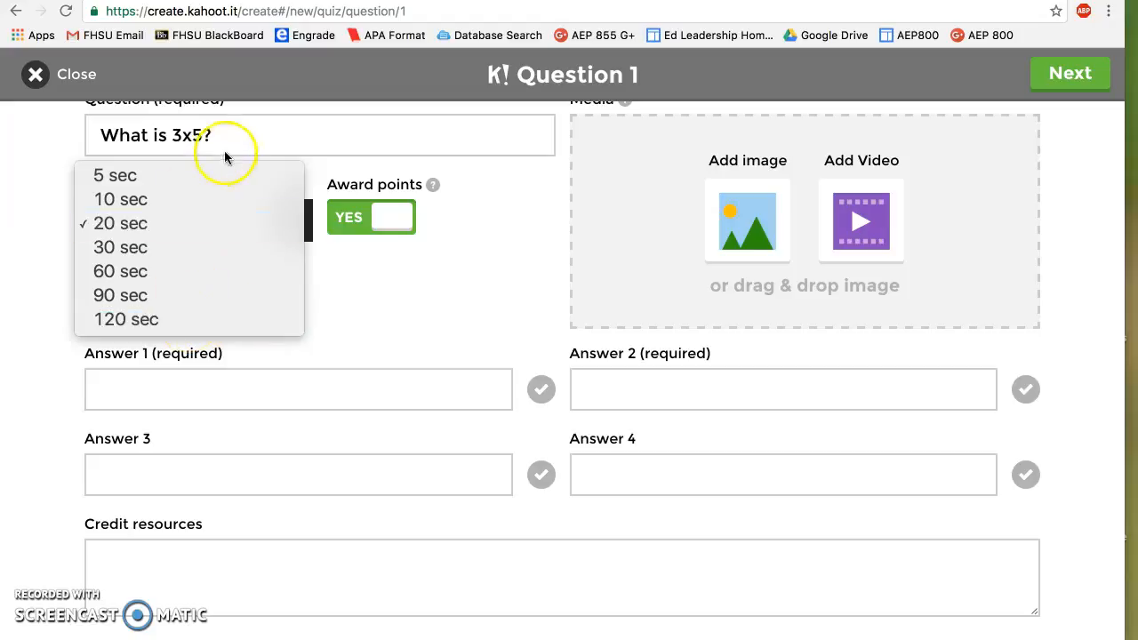
{"action": "left_click", "coordinate": [395, 296]}
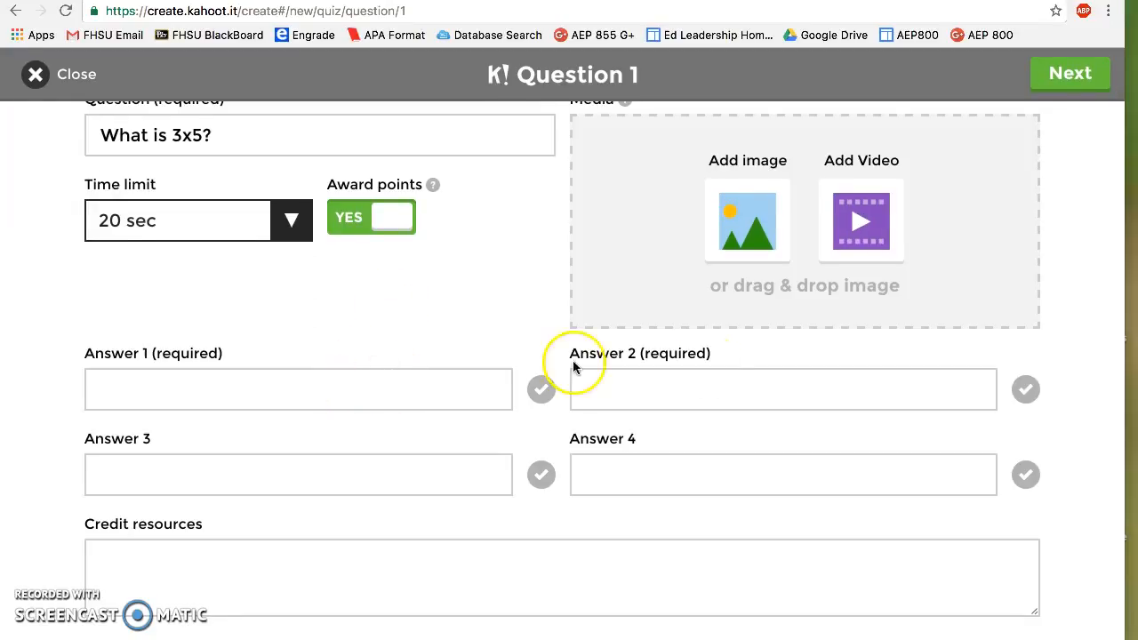
- Fill in the four answer choices for Question 1 with 15, 8, 10 and 20, in that order
{"action": "left_click", "coordinate": [435, 392]}
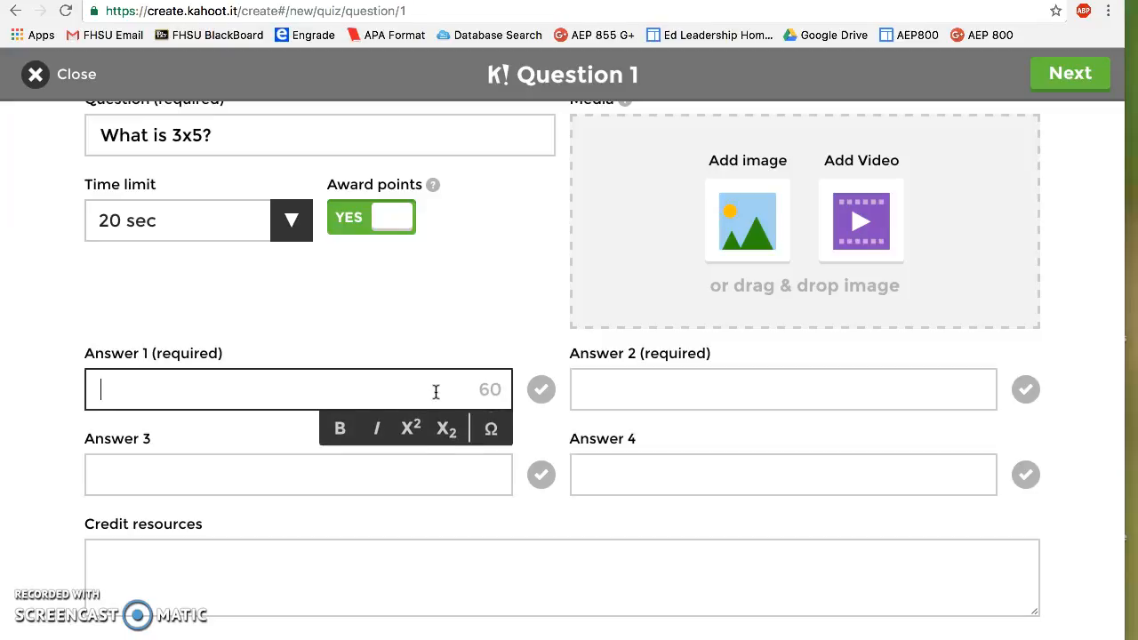
{"action": "type", "text": "15"}
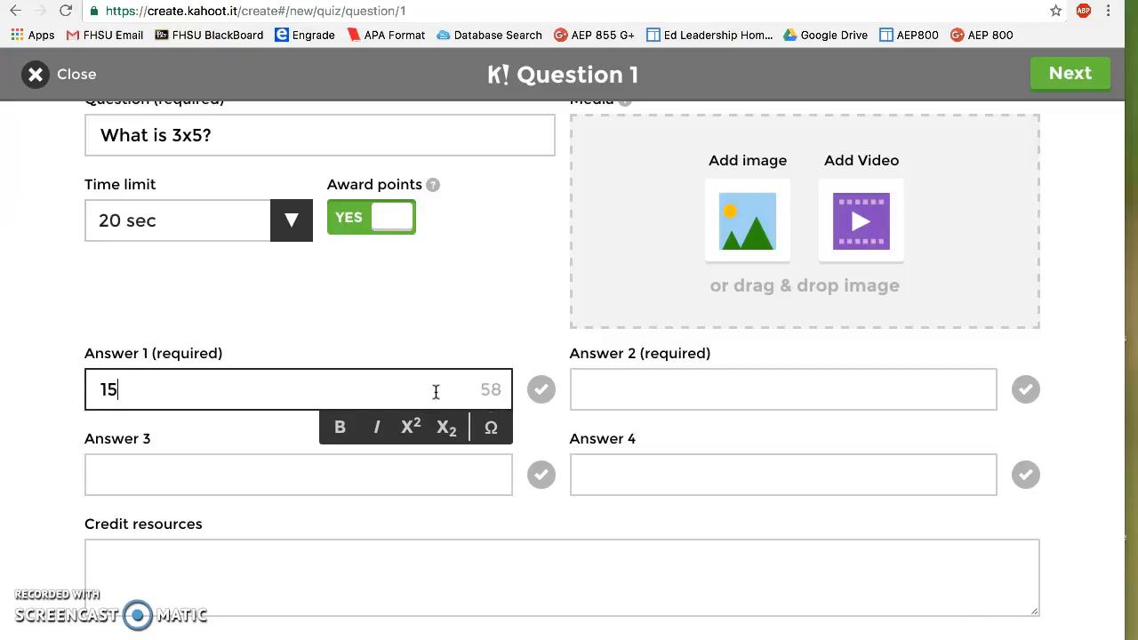
{"action": "key", "text": "Tab"}
{"action": "left_click", "coordinate": [831, 382]}
{"action": "type", "text": "8"}
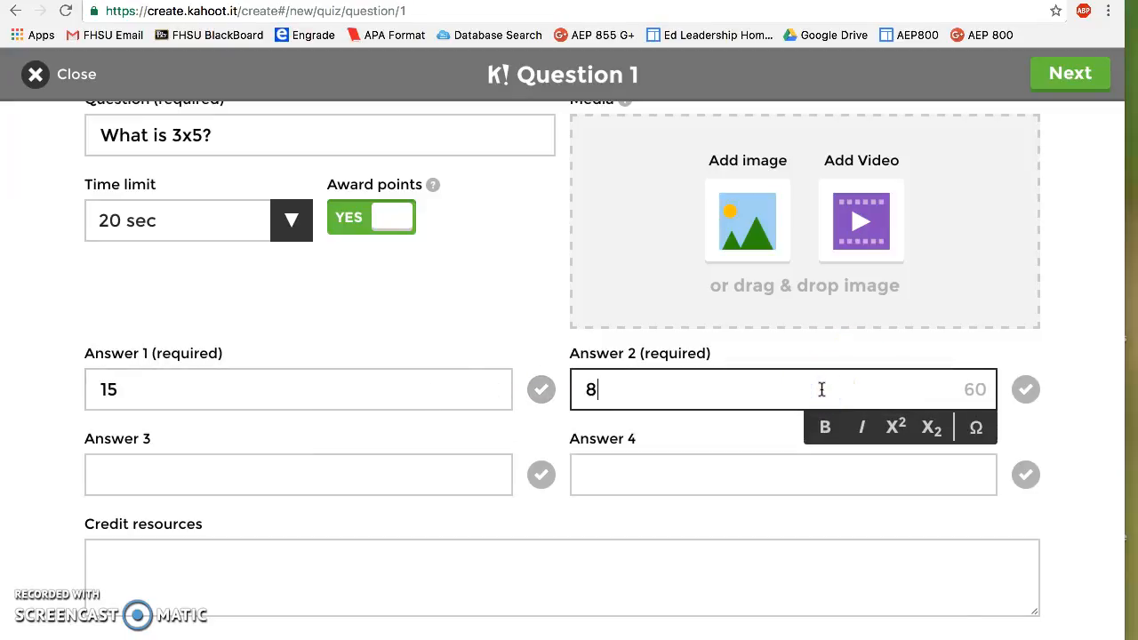
{"action": "left_click", "coordinate": [422, 467]}
{"action": "type", "text": "10"}
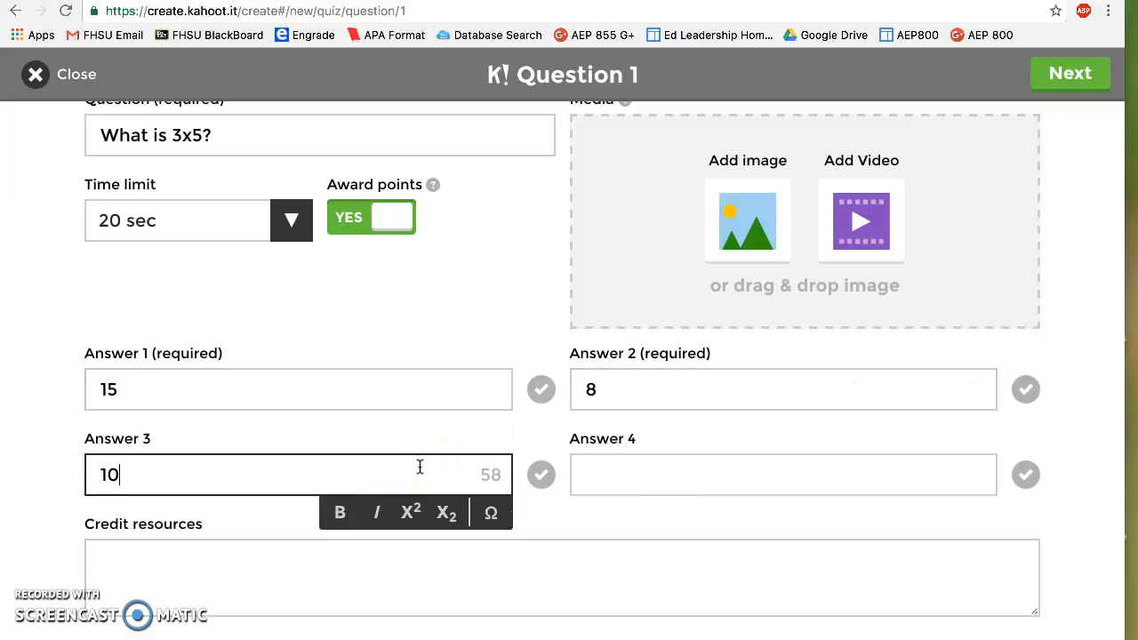
{"action": "left_click", "coordinate": [752, 488]}
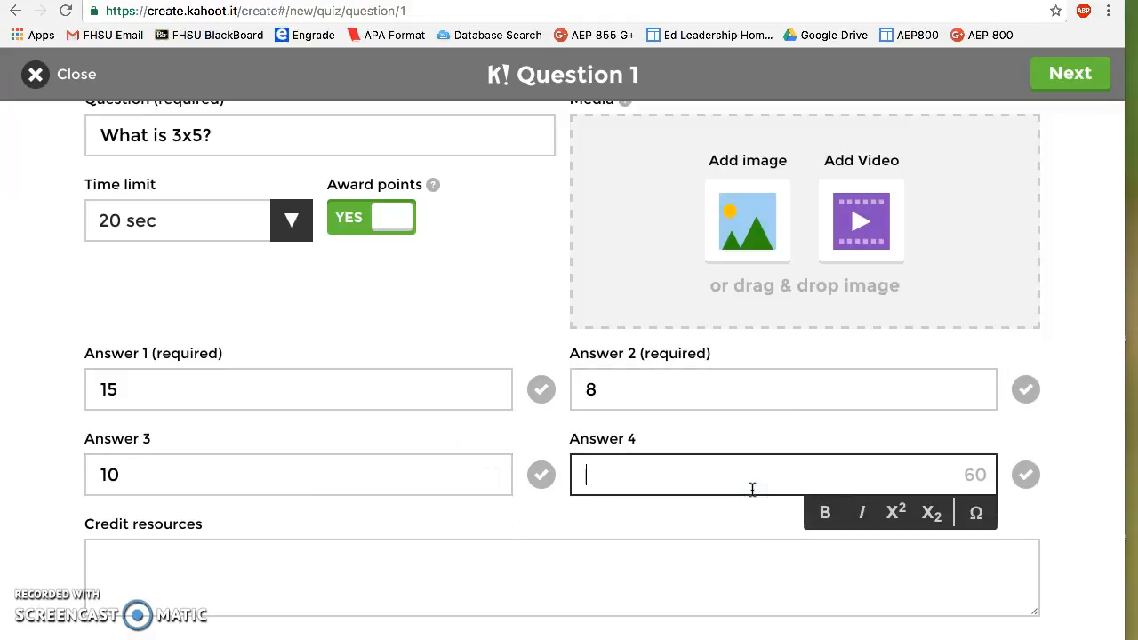
{"action": "type", "text": "20"}
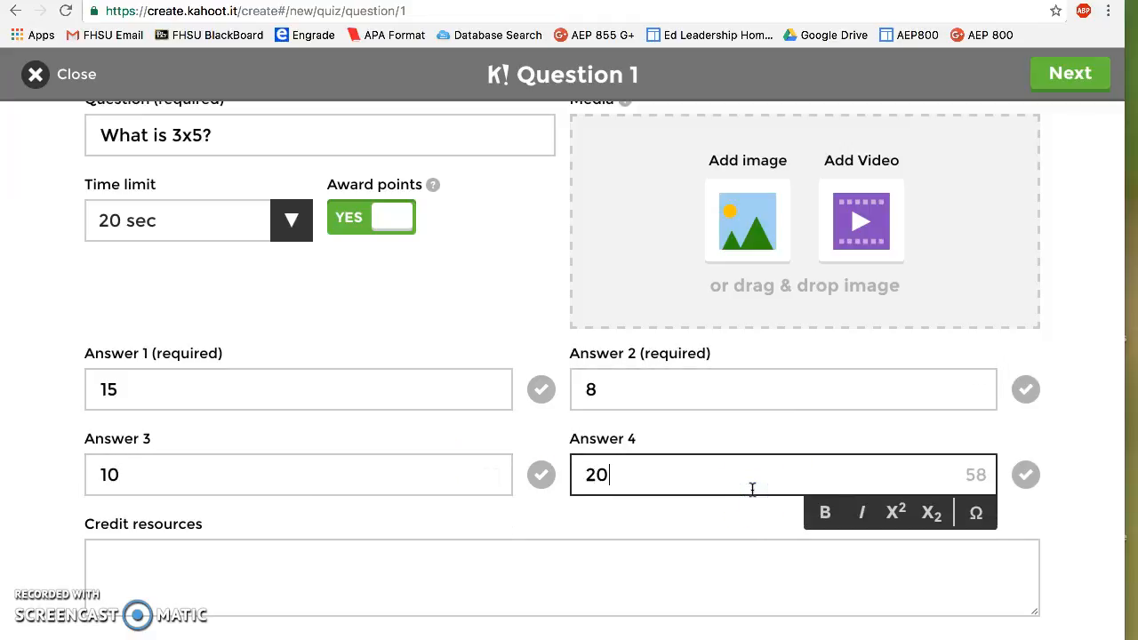
- Mark answer 15 as the correct answer of Question 1 and accept the question
{"action": "left_click", "coordinate": [611, 531]}
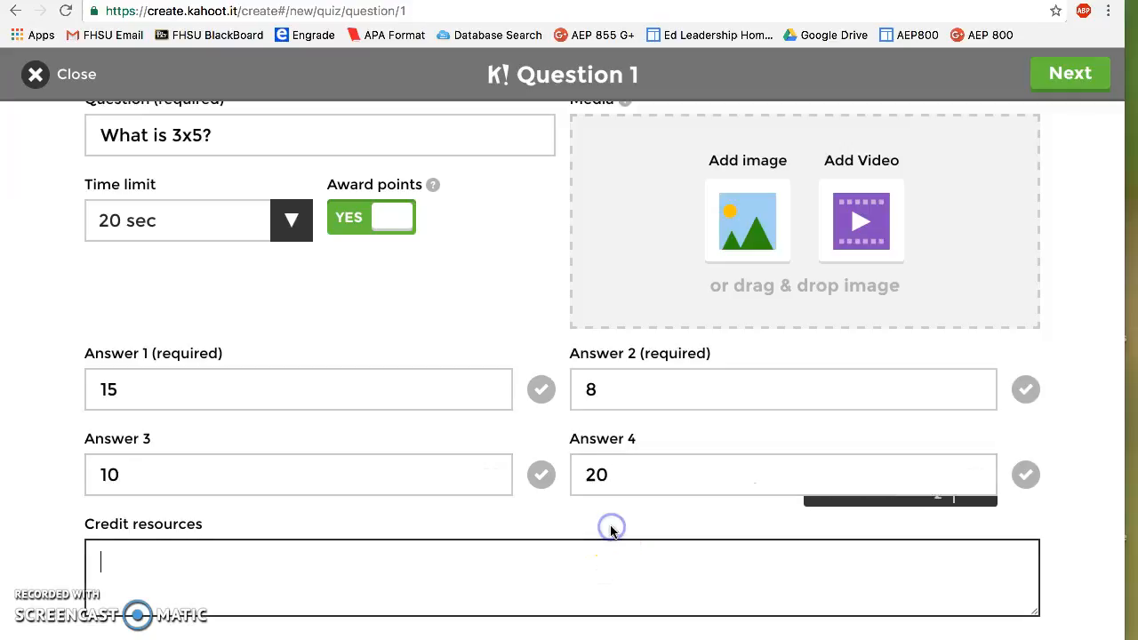
{"action": "left_click", "coordinate": [539, 399]}
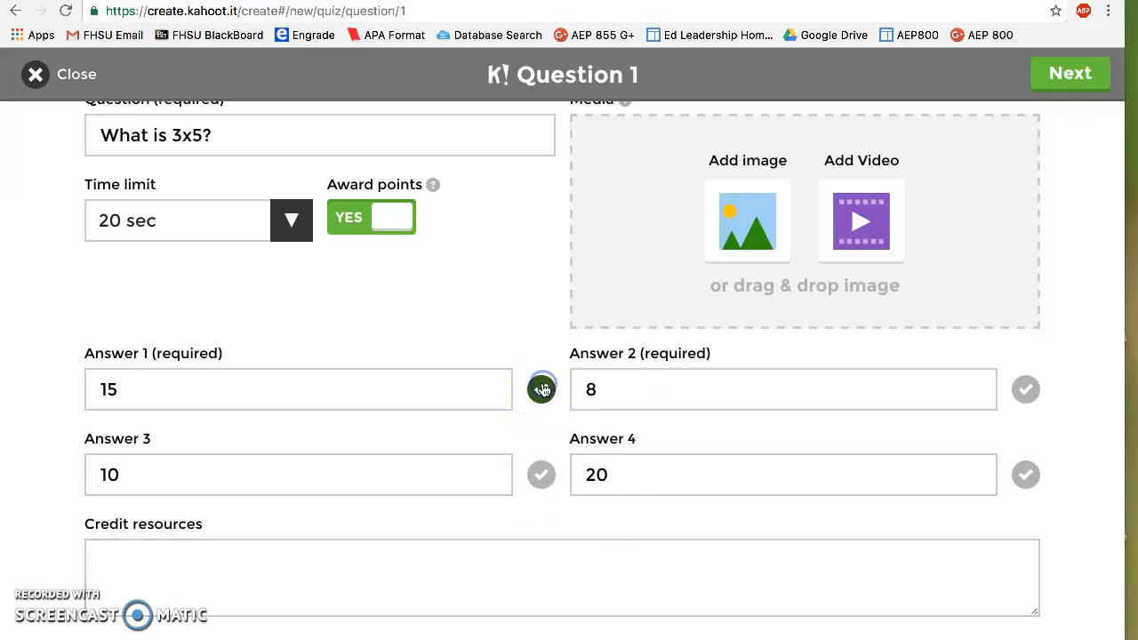
{"action": "left_click", "coordinate": [1074, 77]}
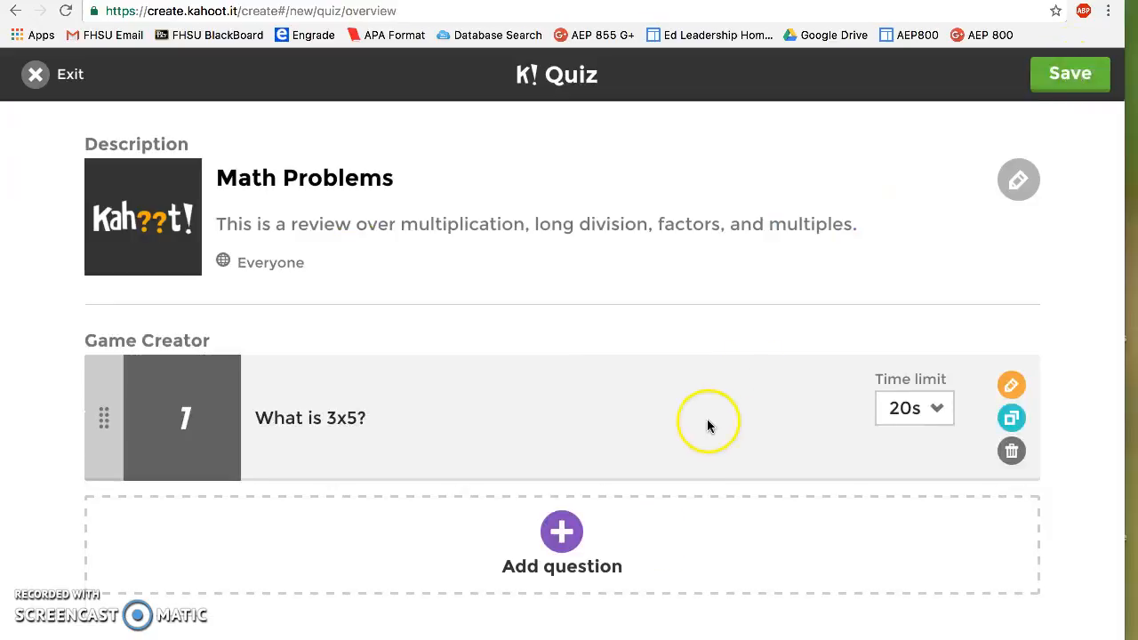
- Add a second question with the text "What is 4x10?"
{"action": "left_click", "coordinate": [563, 528]}
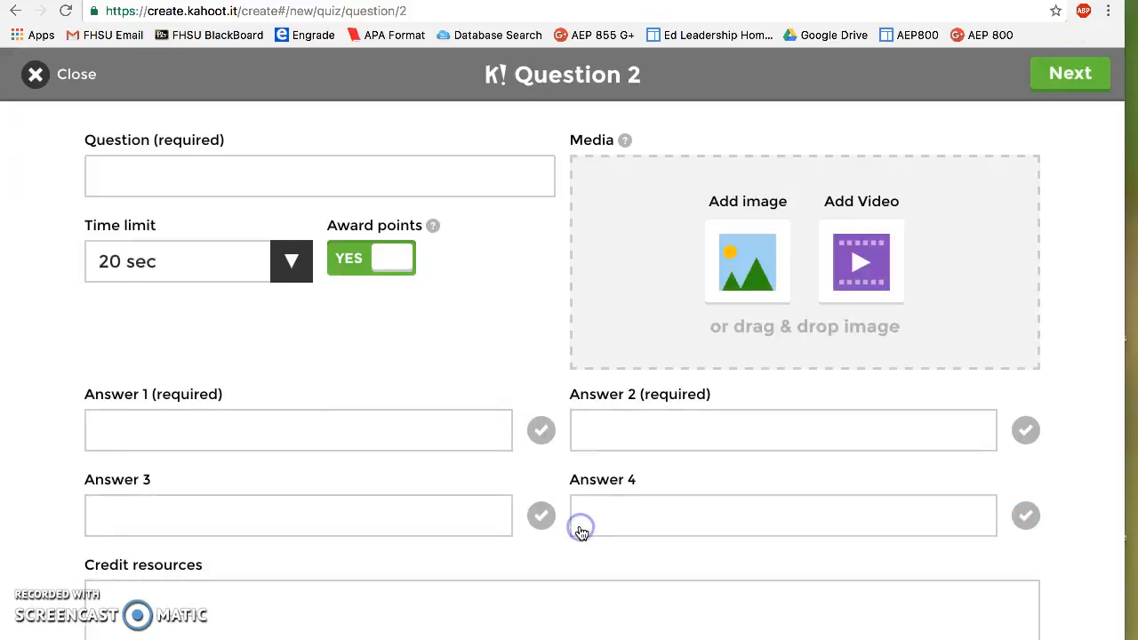
{"action": "left_click", "coordinate": [424, 178]}
{"action": "type", "text": "What is"}
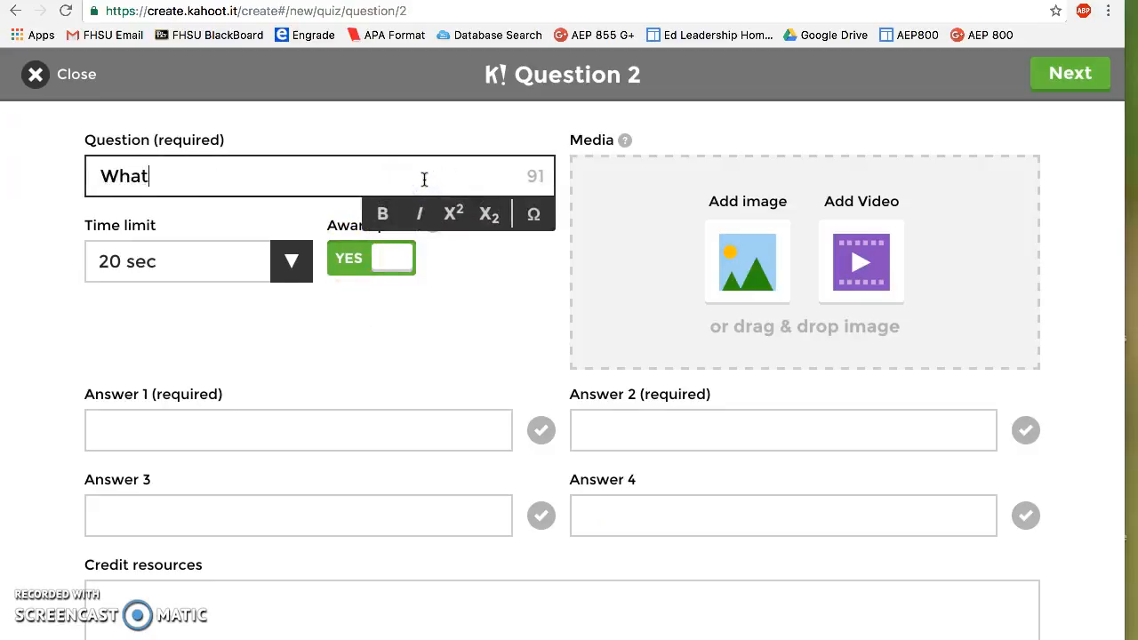
{"action": "key", "text": "BackSpace"}
{"action": "key", "text": "BackSpace"}
{"action": "key", "text": "BackSpace"}
{"action": "type", "text": "?"}
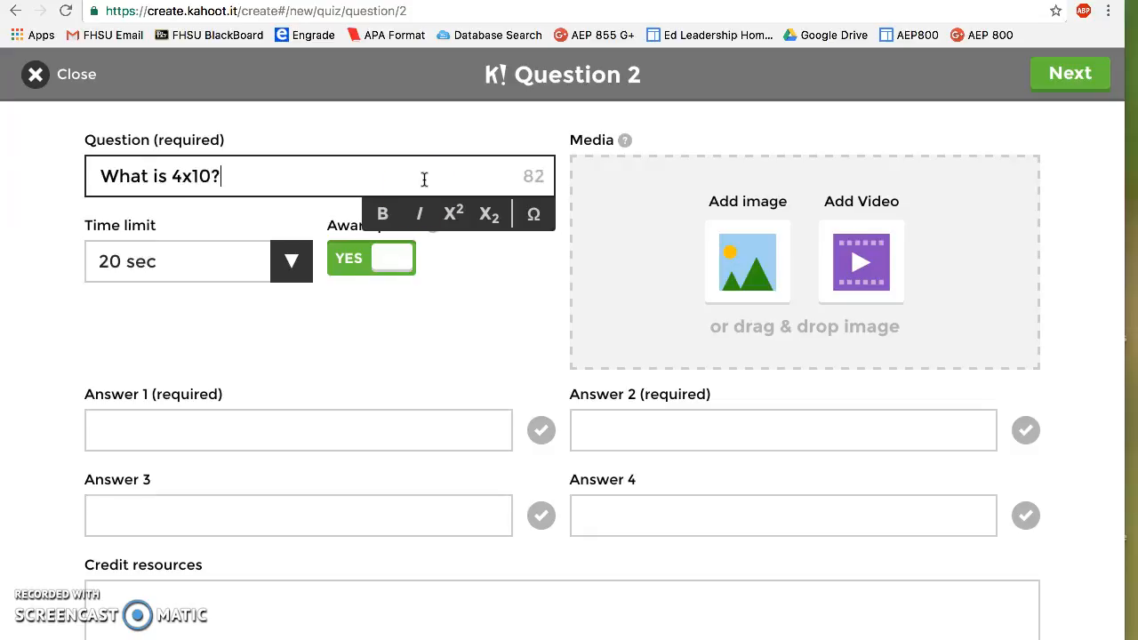
- Fill in the Question 2 answers with 14, 40, 30 and 400, in that order, and accept the question with 40 marked correct
{"action": "left_click", "coordinate": [306, 439]}
{"action": "type", "text": "14"}
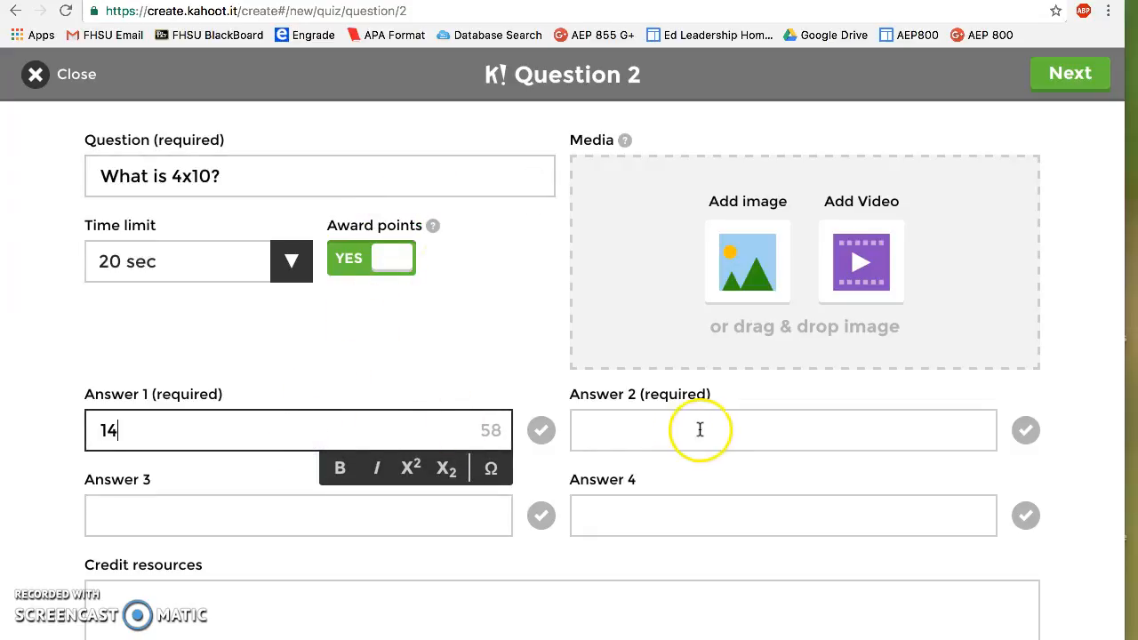
{"action": "left_click", "coordinate": [702, 430]}
{"action": "type", "text": "40"}
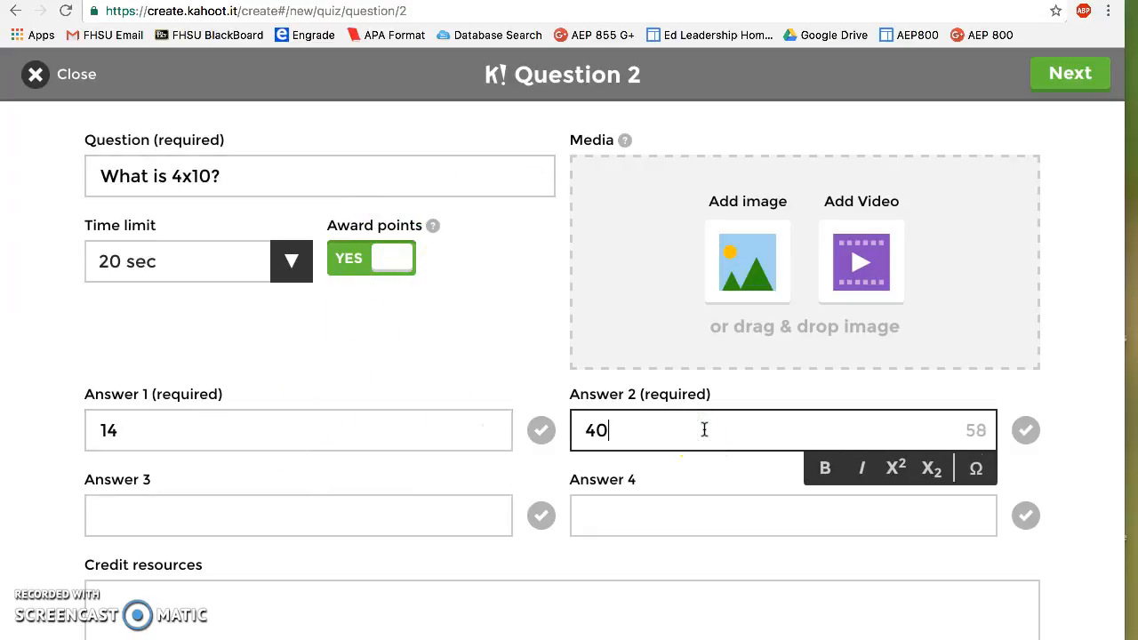
{"action": "left_click", "coordinate": [405, 519]}
{"action": "type", "text": "30"}
{"action": "left_click", "coordinate": [740, 522]}
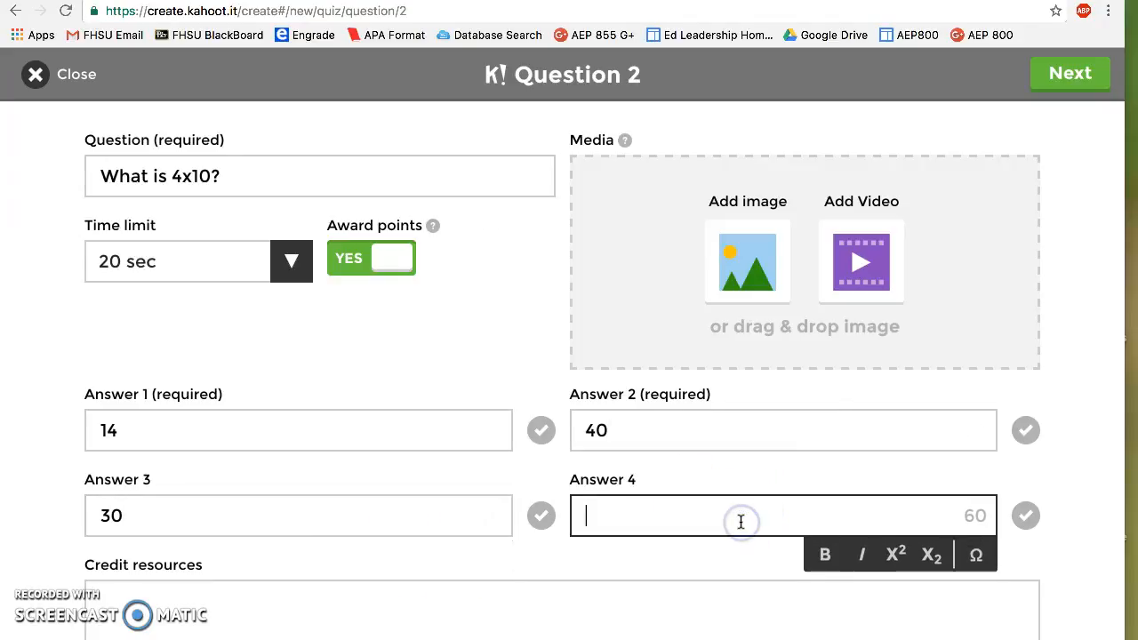
{"action": "type", "text": "400"}
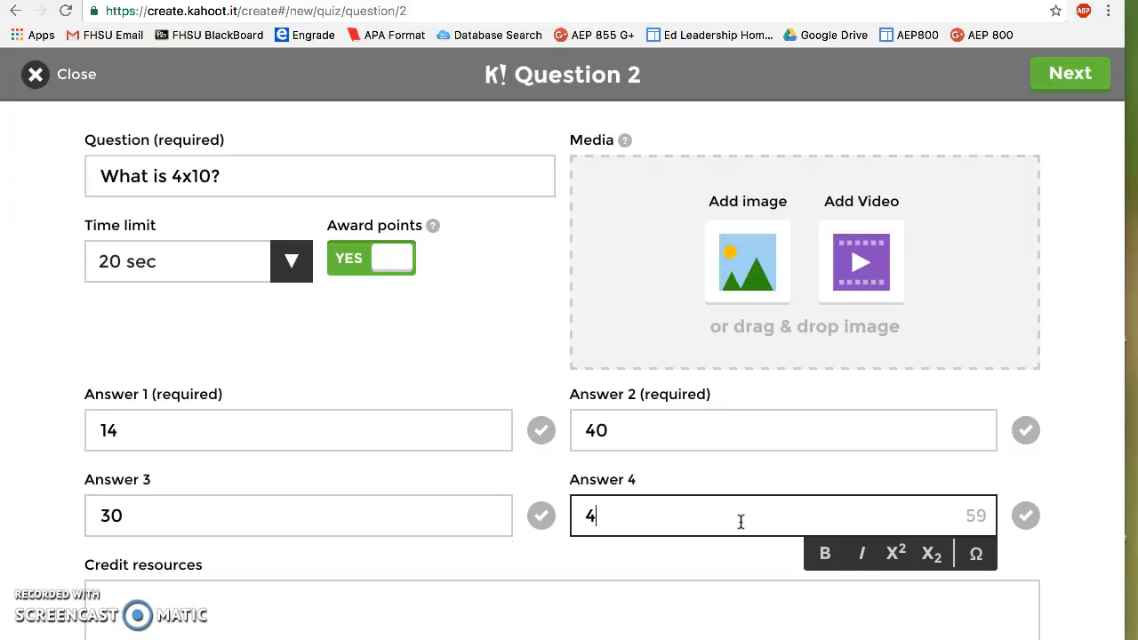
{"action": "left_click", "coordinate": [1027, 433]}
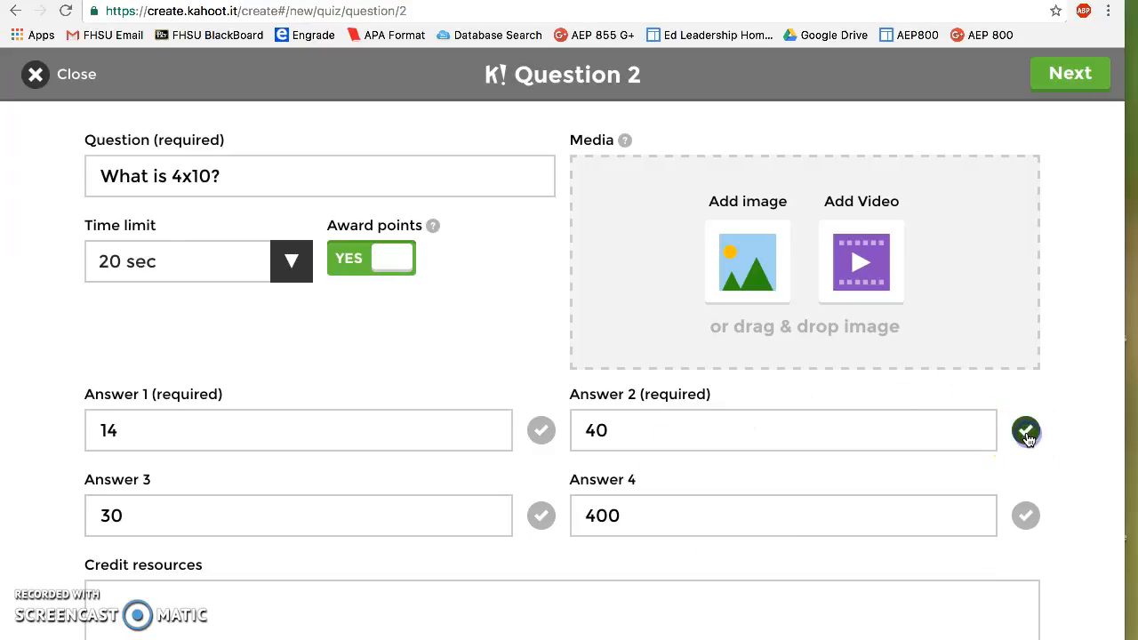
{"action": "left_click", "coordinate": [1069, 73]}
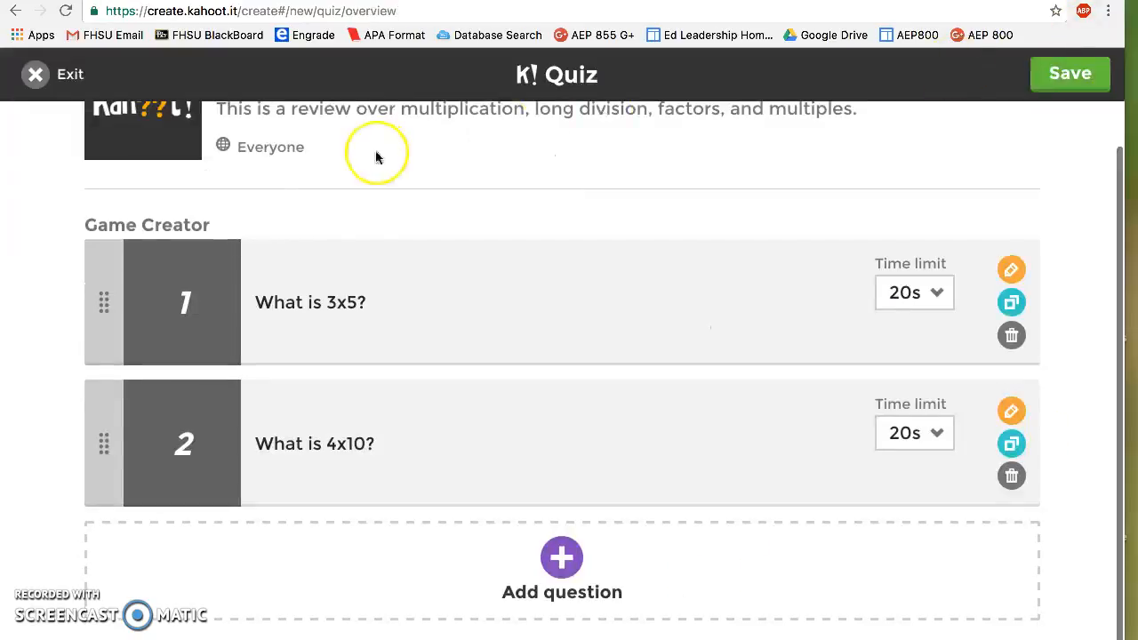
- Add a third question with the text "What is 7x6?"
{"action": "left_click", "coordinate": [579, 612]}
{"action": "left_click", "coordinate": [369, 183]}
{"action": "type", "text": "What is "}
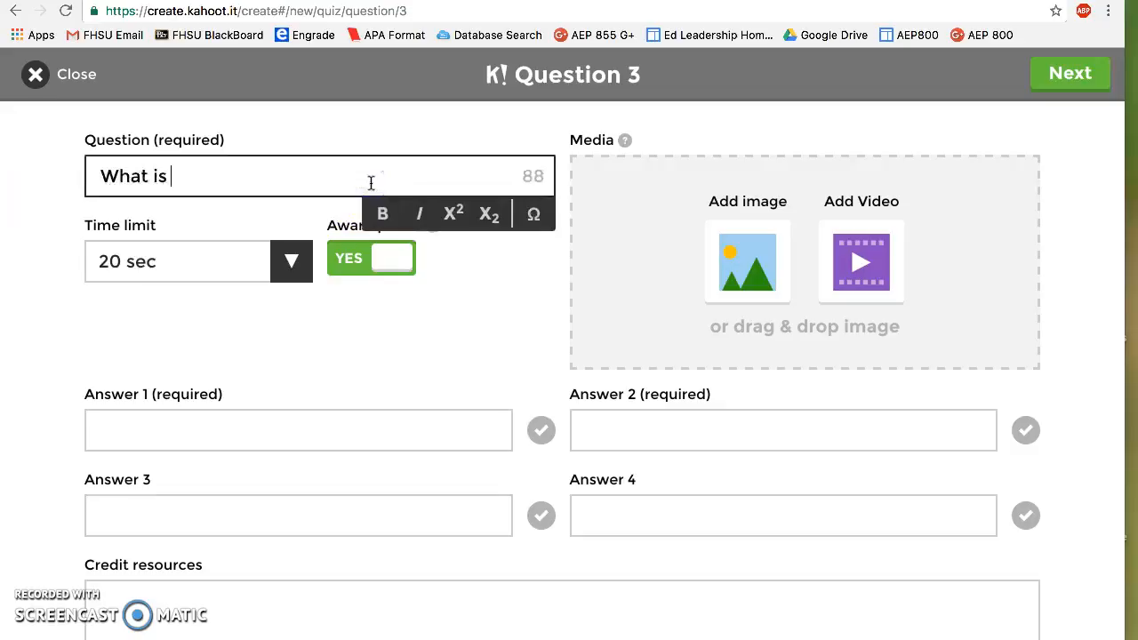
{"action": "type", "text": "7x6?"}
- Fill in the Question 3 answers with 13, 42, 36 and 49, in that order, and accept the question with 42 marked correct
{"action": "left_click", "coordinate": [348, 421]}
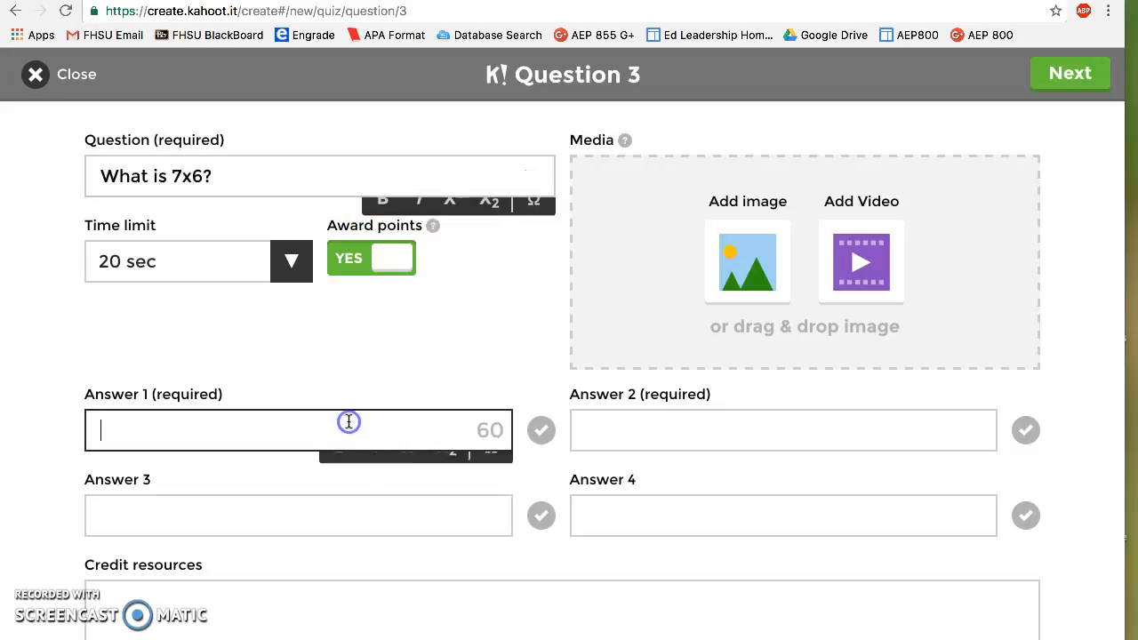
{"action": "type", "text": "13"}
{"action": "left_click", "coordinate": [649, 423]}
{"action": "type", "text": "42"}
{"action": "left_click", "coordinate": [402, 520]}
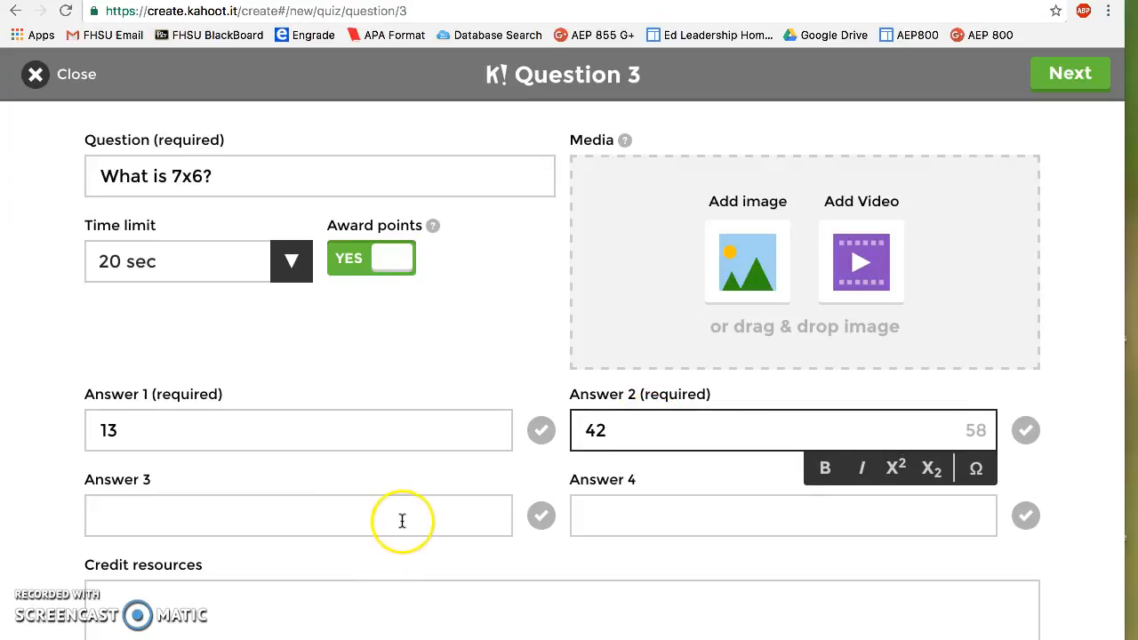
{"action": "type", "text": "36"}
{"action": "left_click", "coordinate": [658, 528]}
{"action": "type", "text": "49"}
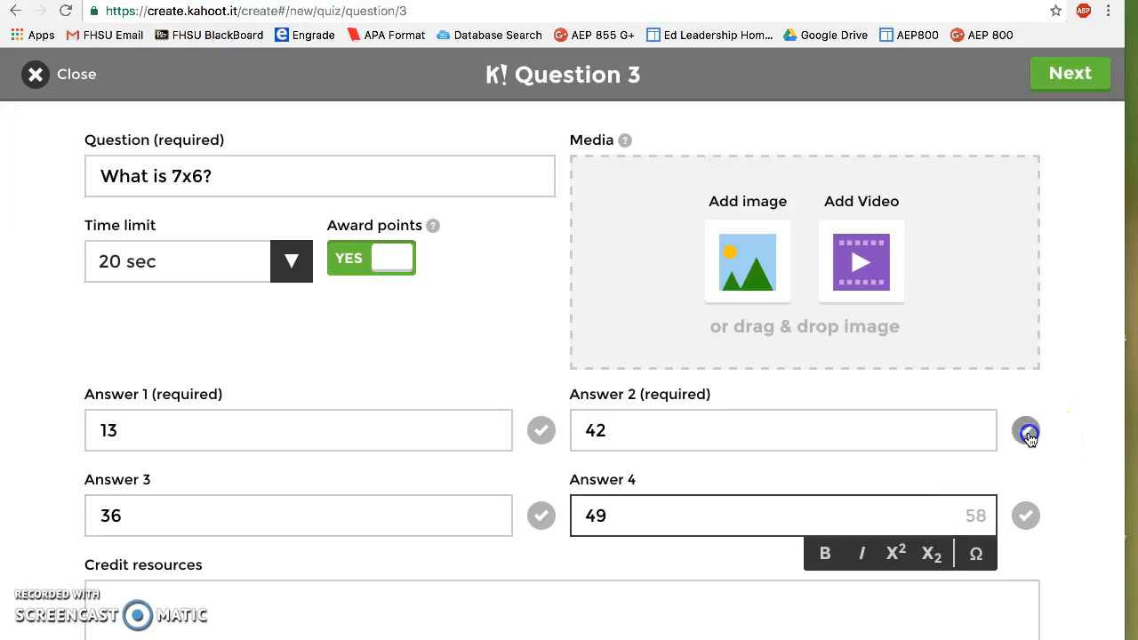
{"action": "left_click", "coordinate": [1024, 430]}
{"action": "left_click", "coordinate": [1077, 73]}
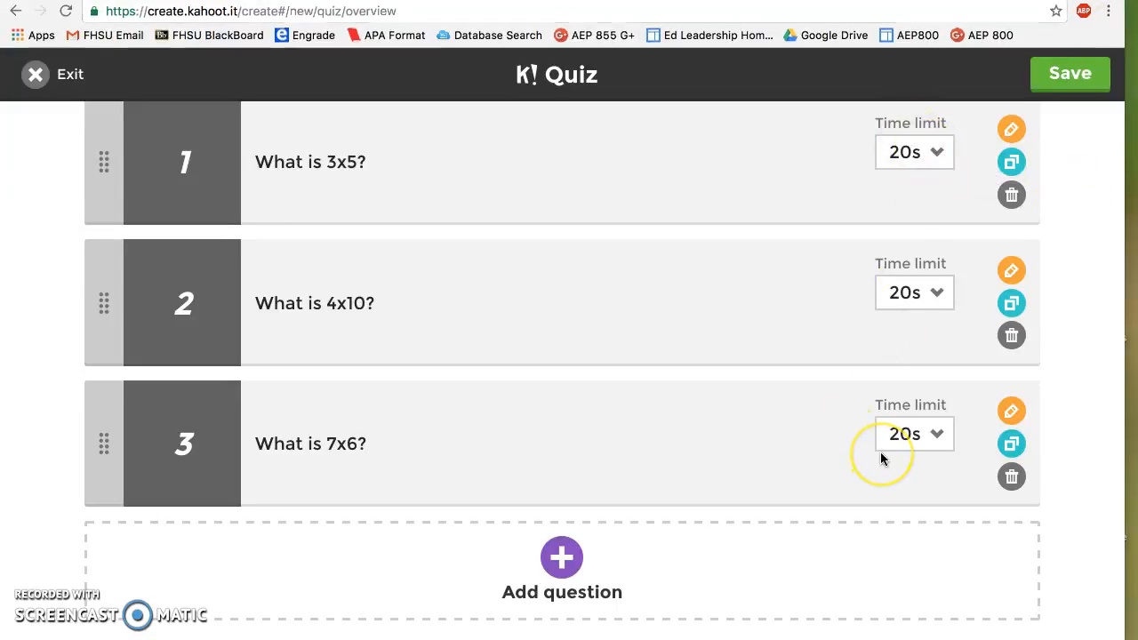
- Save the Math Problems quiz and launch it as a Classic player vs player game
{"action": "scroll", "coordinate": [902, 495], "scroll_direction": "up", "scroll_amount": 1}
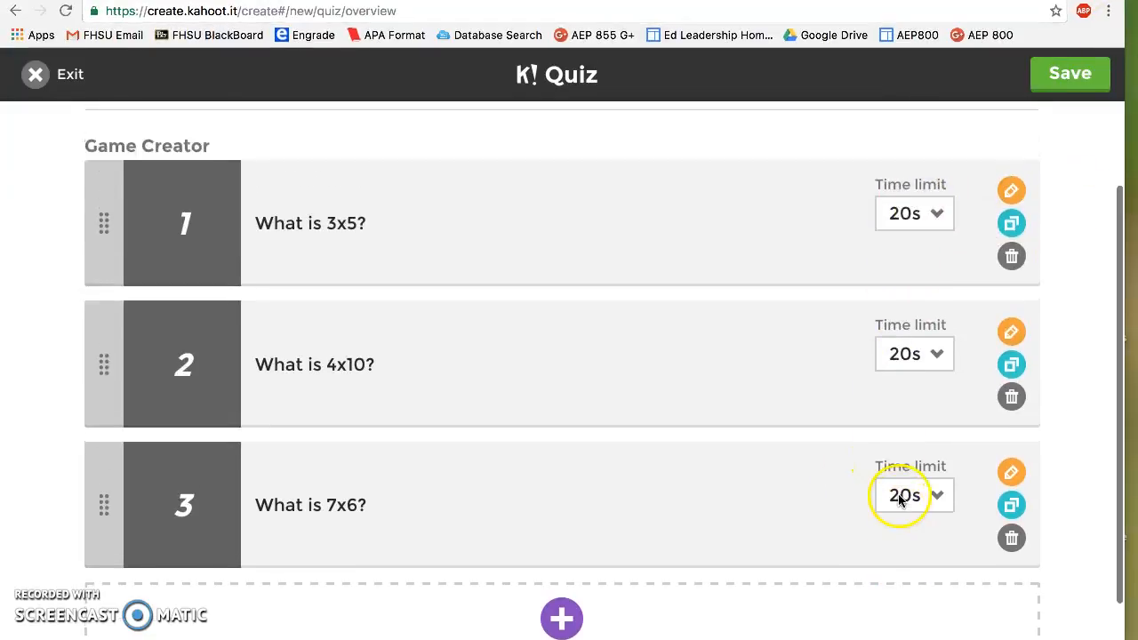
{"action": "left_click", "coordinate": [1071, 94]}
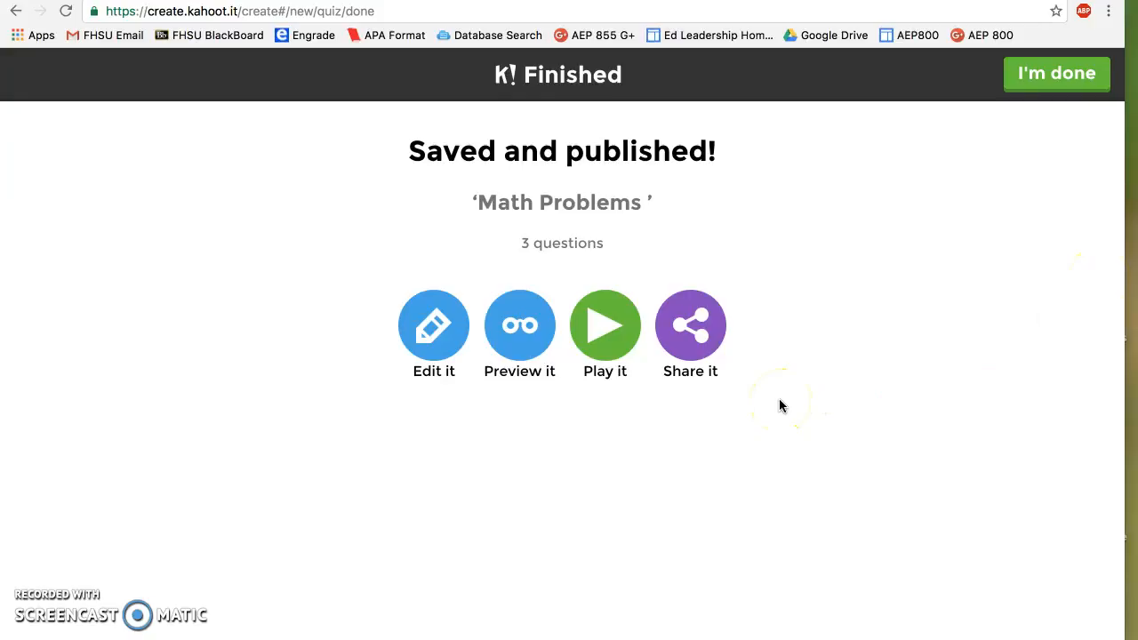
{"action": "left_click", "coordinate": [604, 325]}
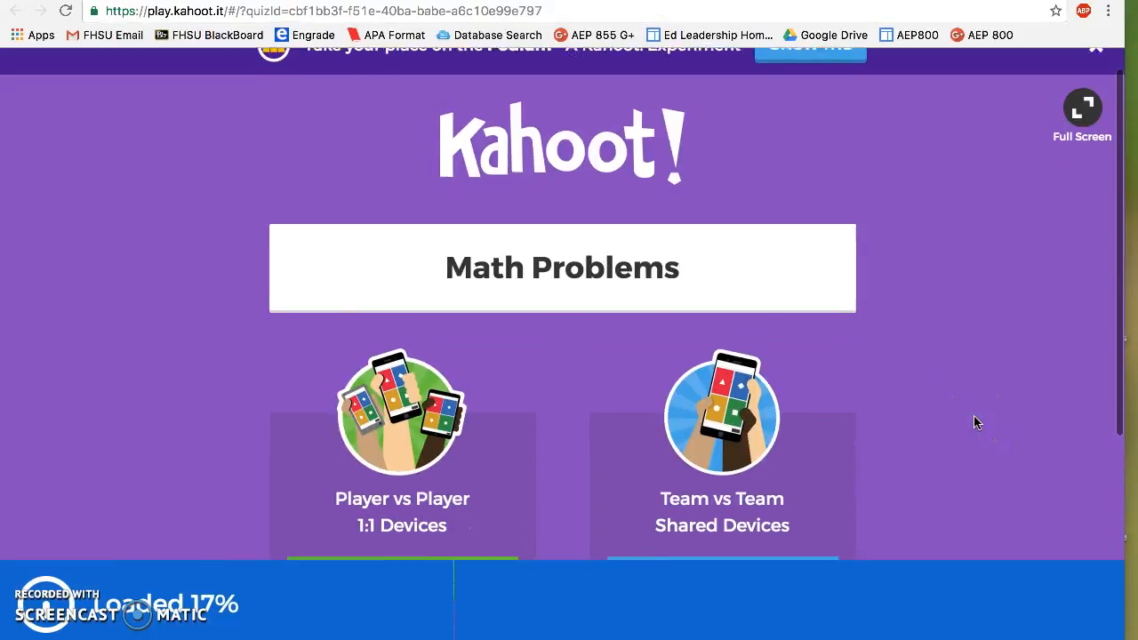
{"action": "scroll", "coordinate": [973, 422], "scroll_direction": "down", "scroll_amount": 2}
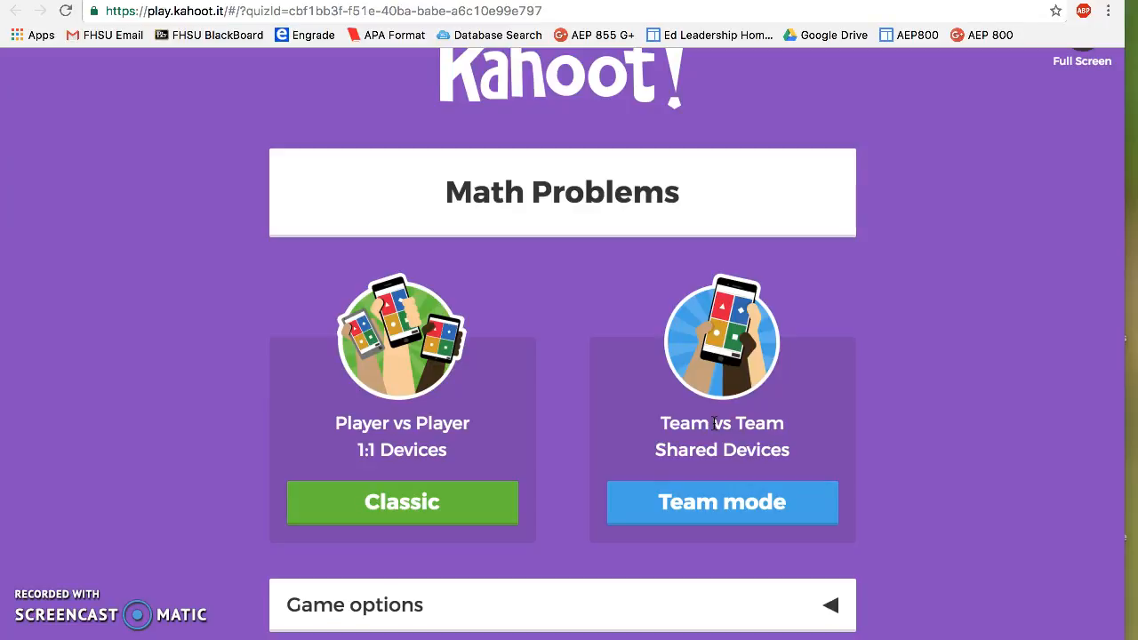
{"action": "left_click", "coordinate": [465, 516]}
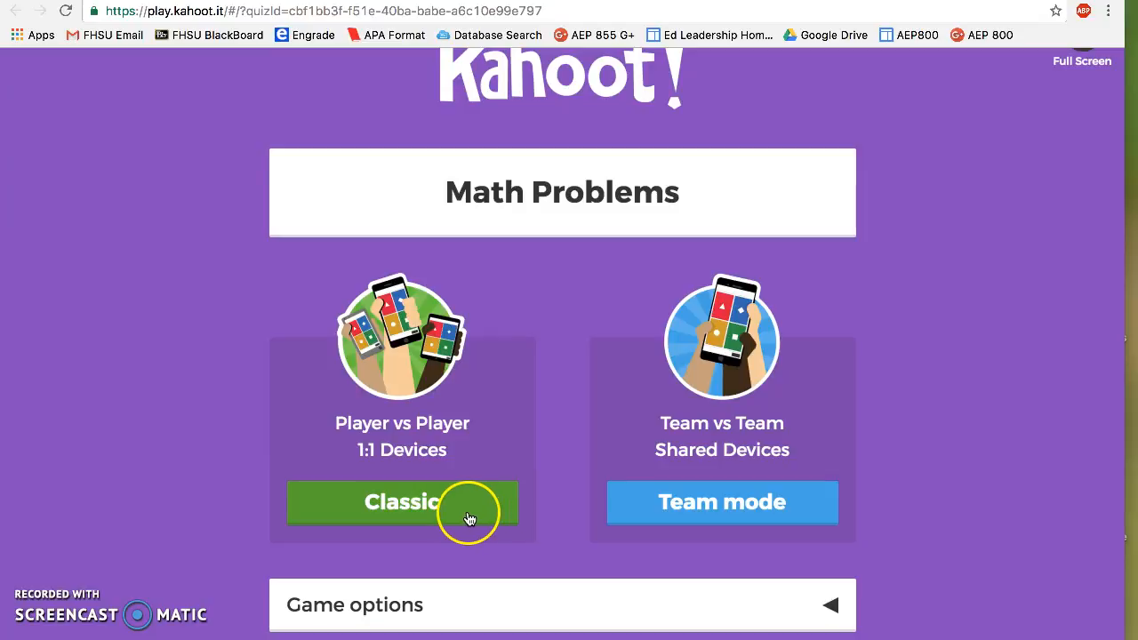